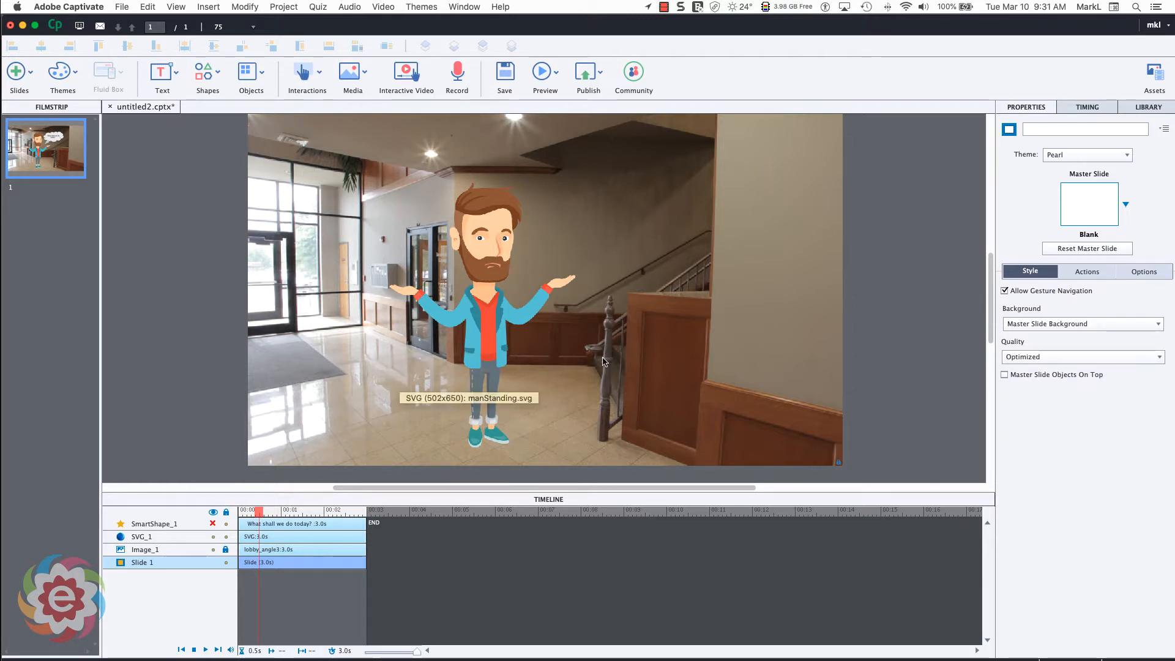
- Rename the standing man SVG object as "Man questioning pose"
click(482, 338)
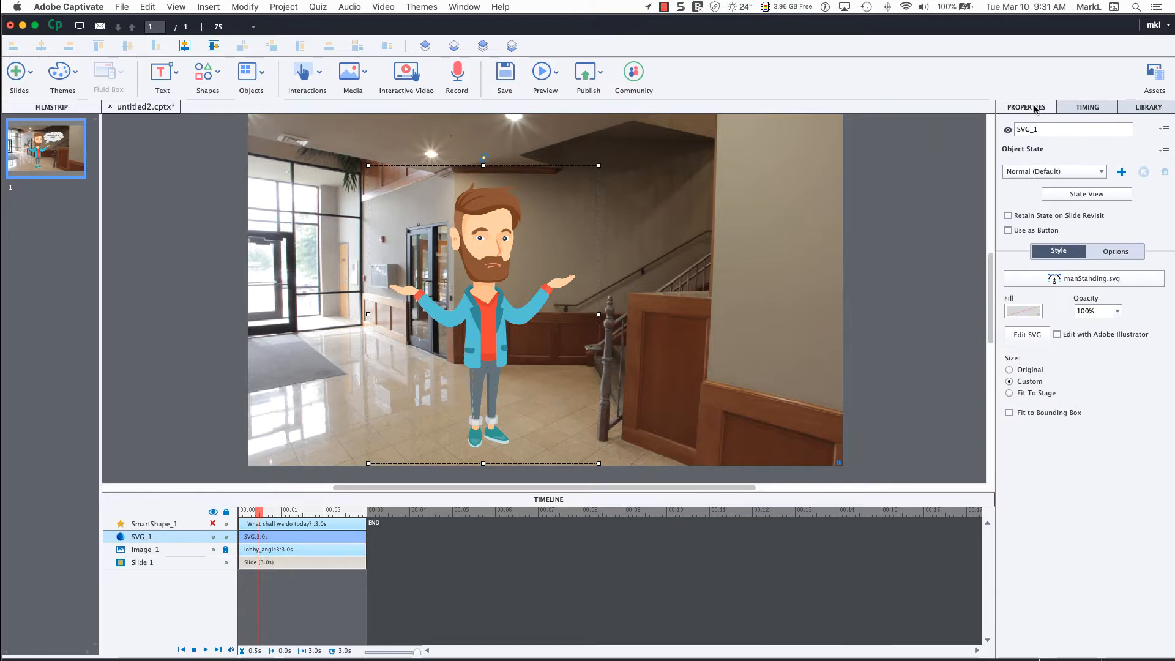
double_click(1037, 129)
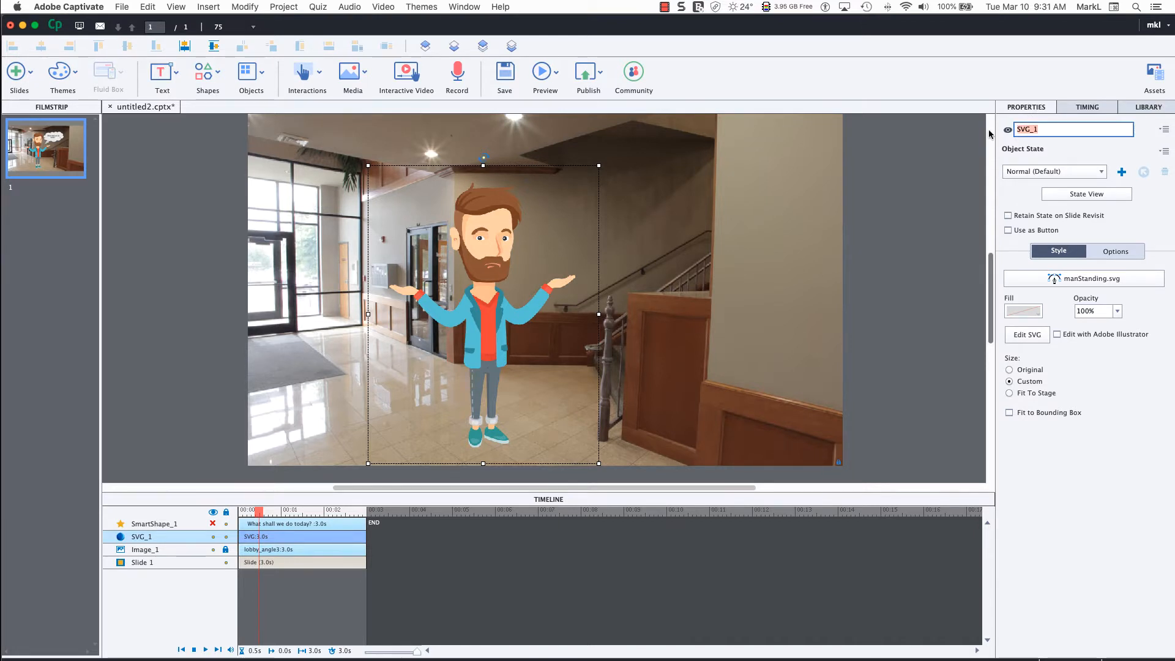
text(Man questi)
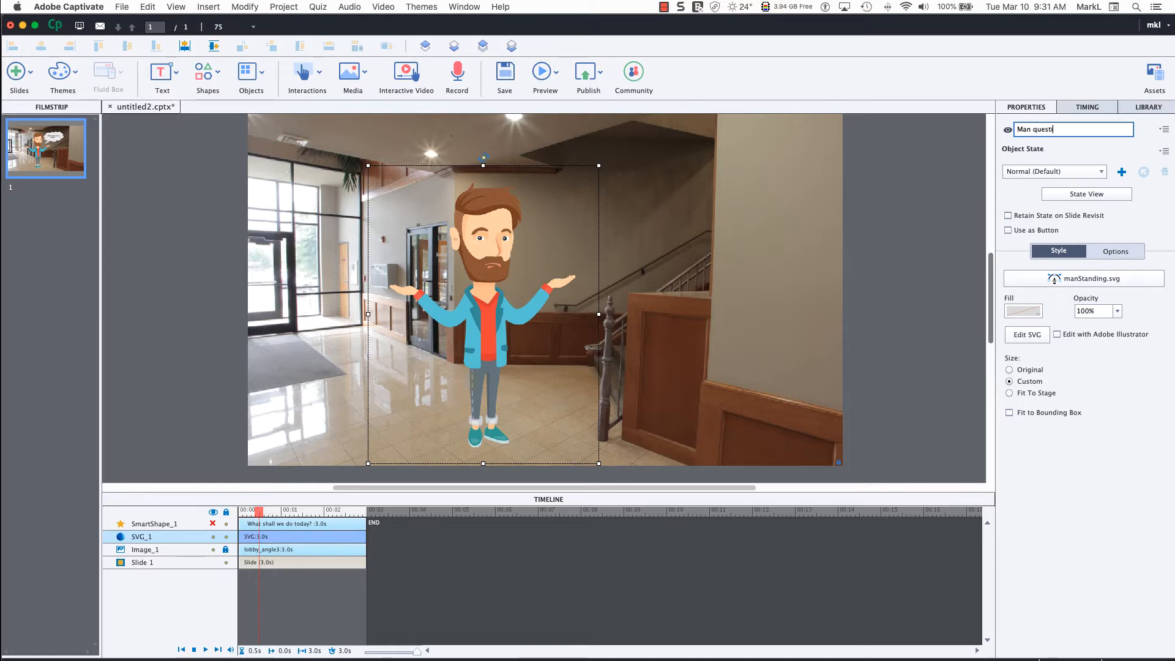
text(oning pose)
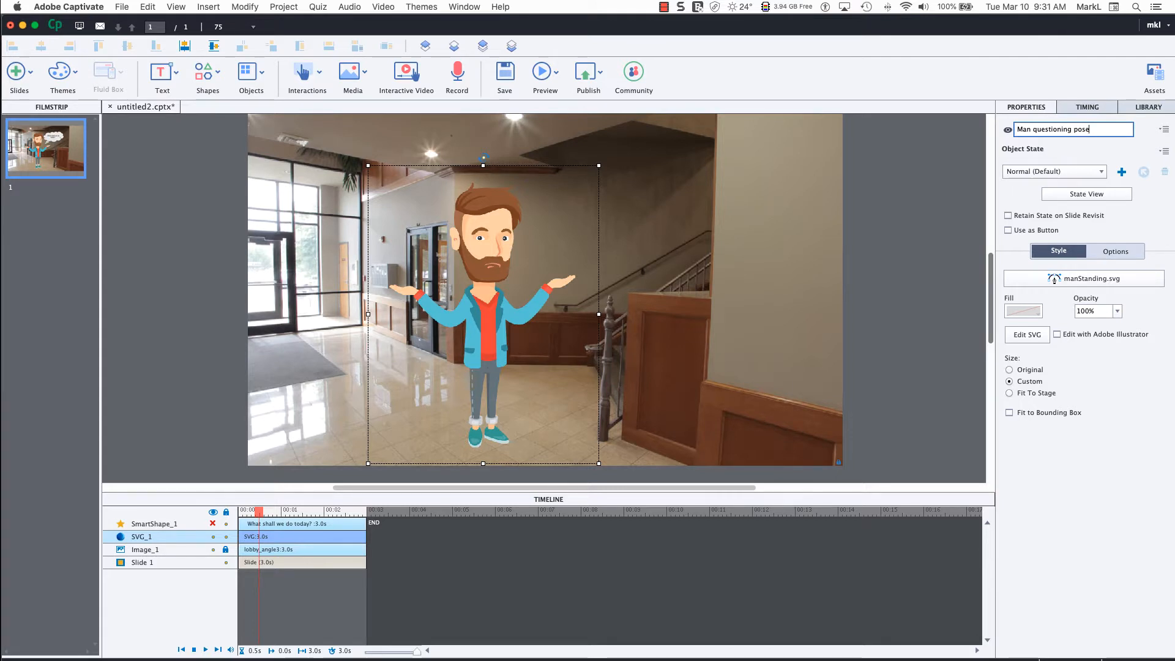
key(Return)
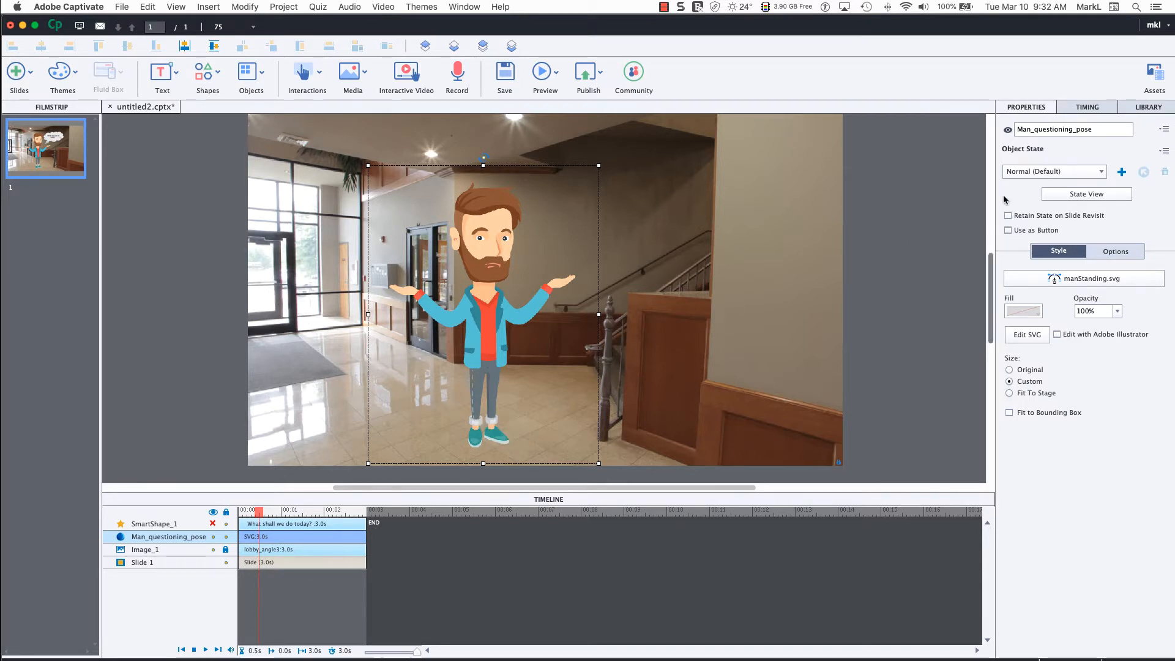
- Preview the Basic effects Alpha, Rotation and Skew on the man in the timing settings
click(1088, 107)
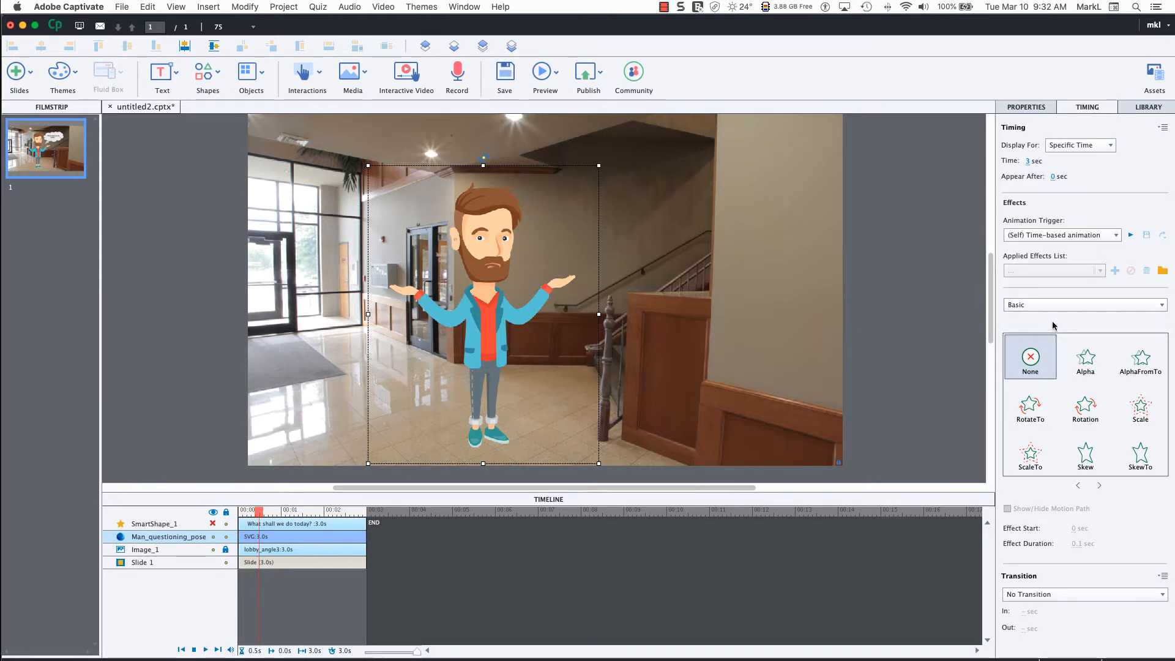
click(1088, 360)
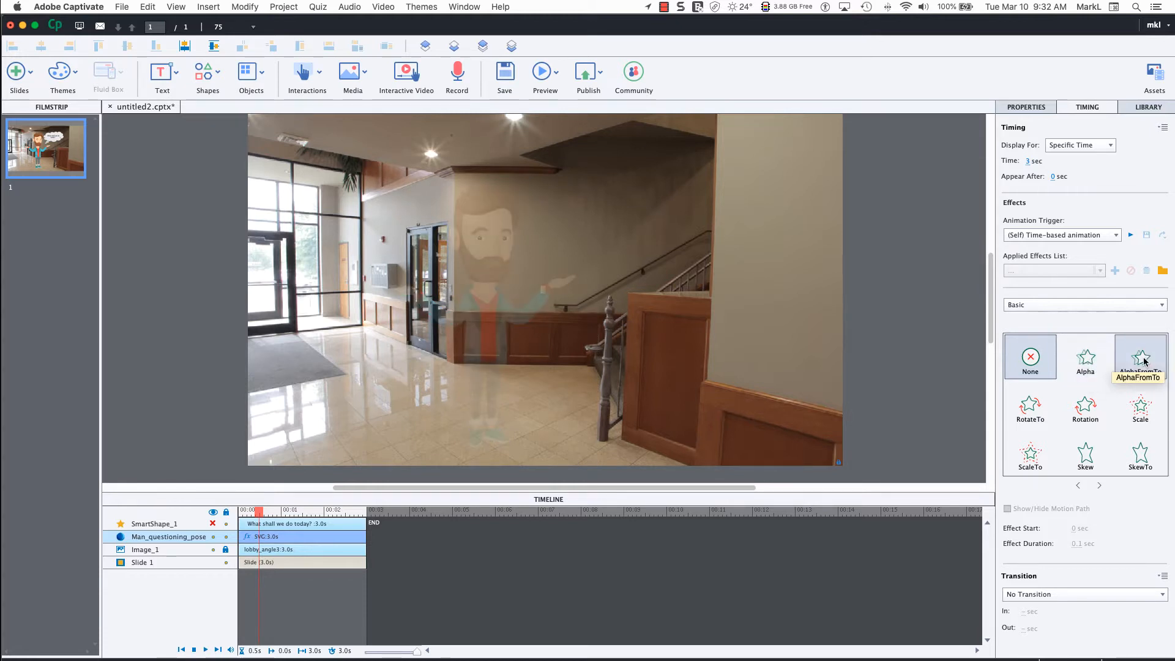
click(1087, 408)
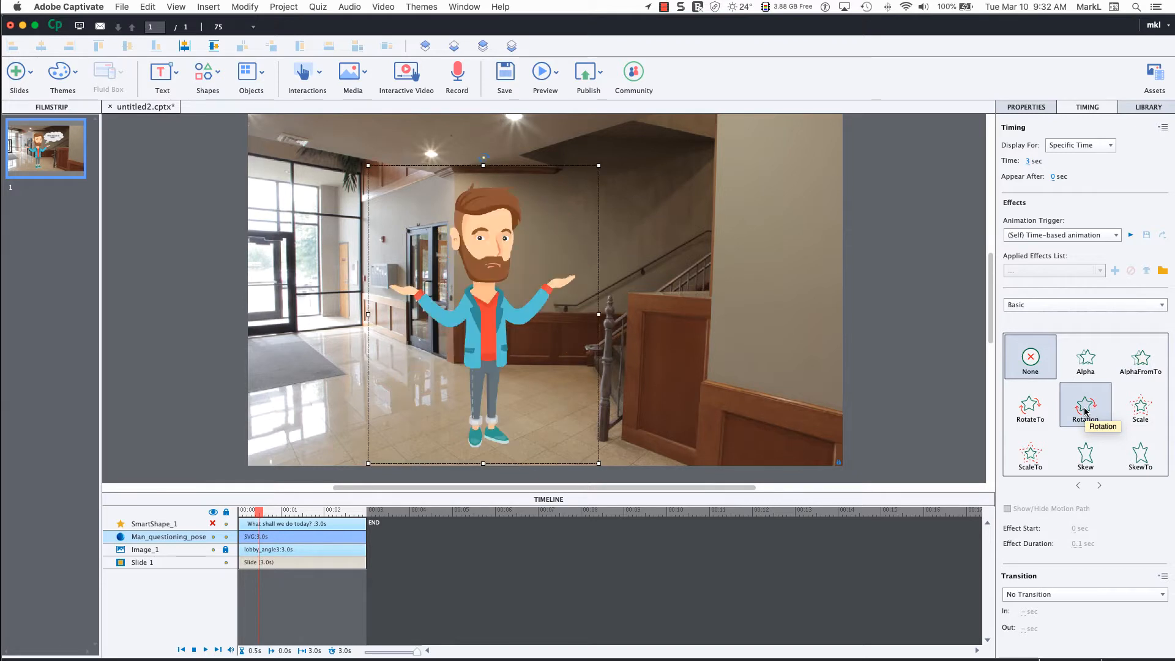
click(1089, 451)
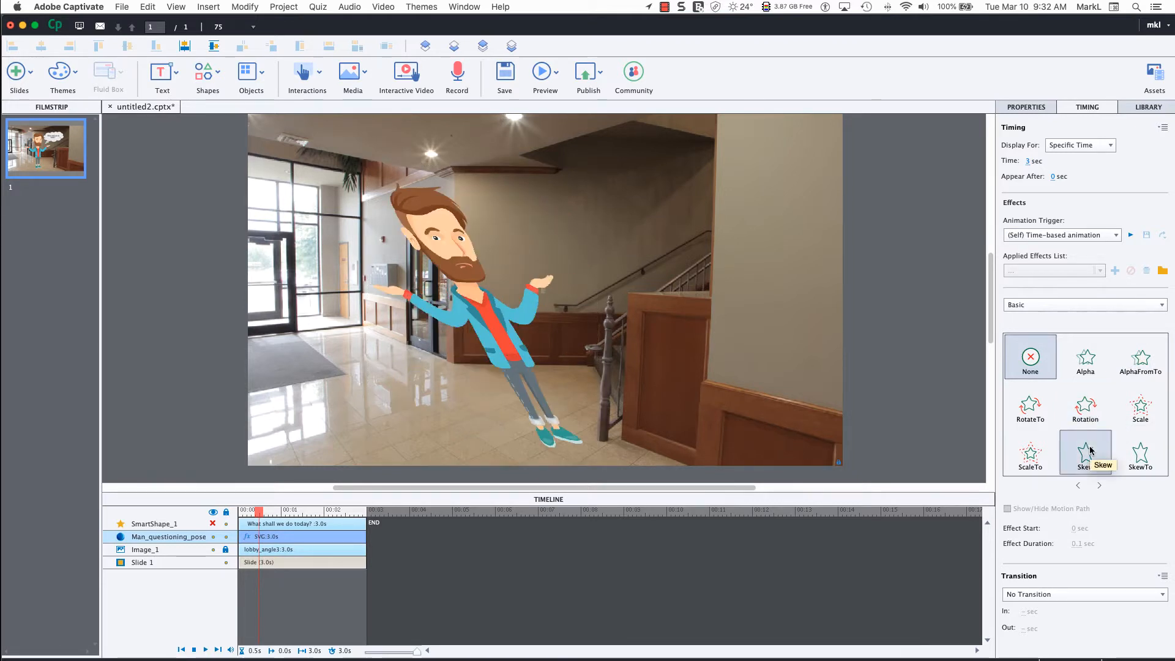
click(1082, 361)
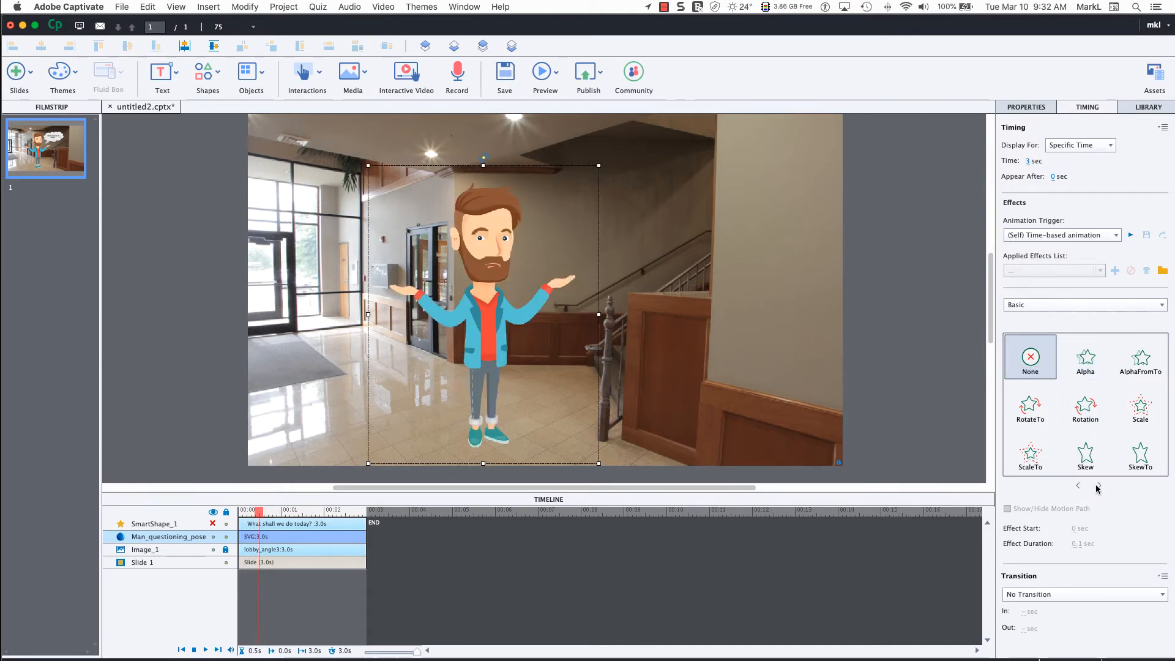
- Switch the effect category to Entrance and preview the Spiral In effect on the man
click(1084, 304)
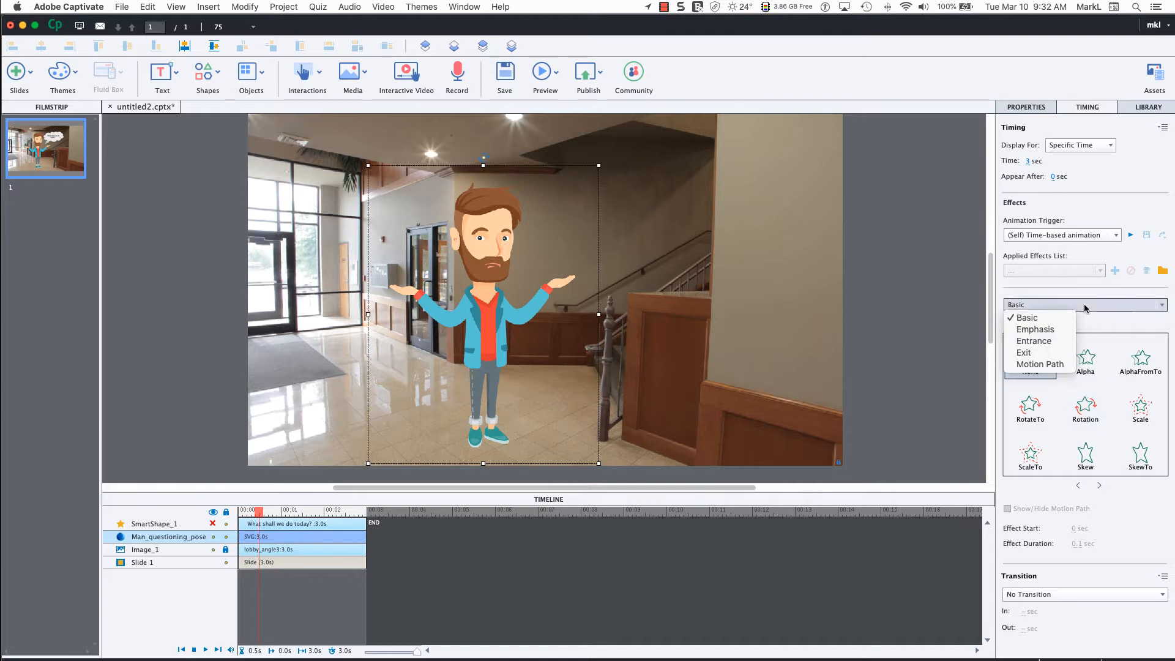
click(1054, 343)
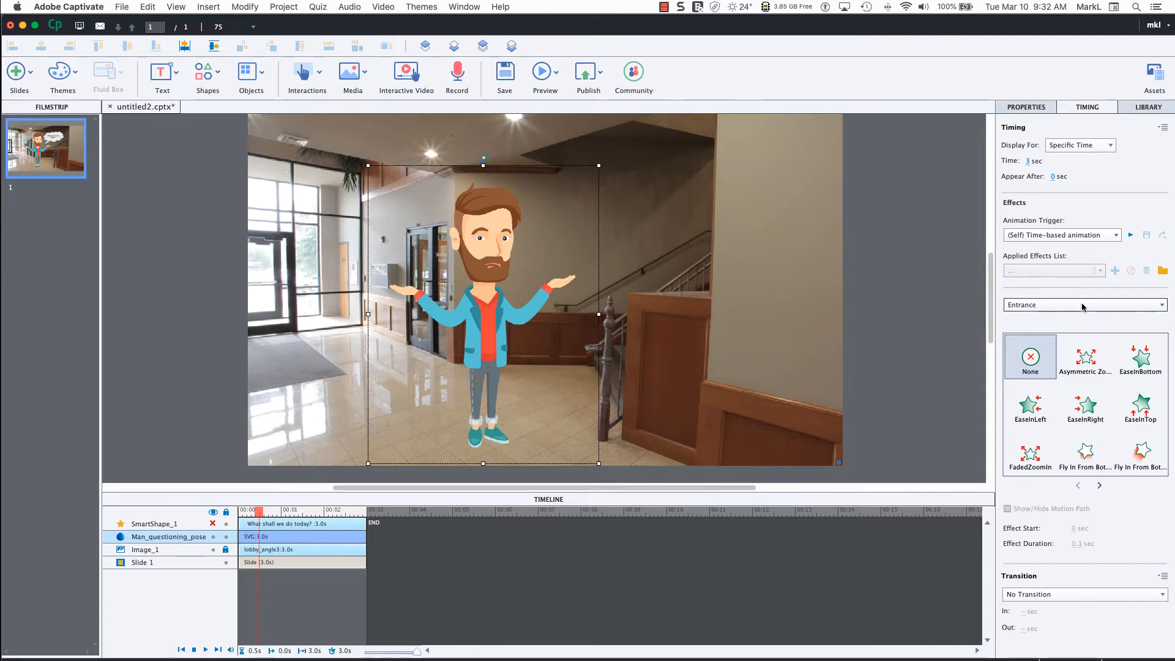
mouse_move(1088, 415)
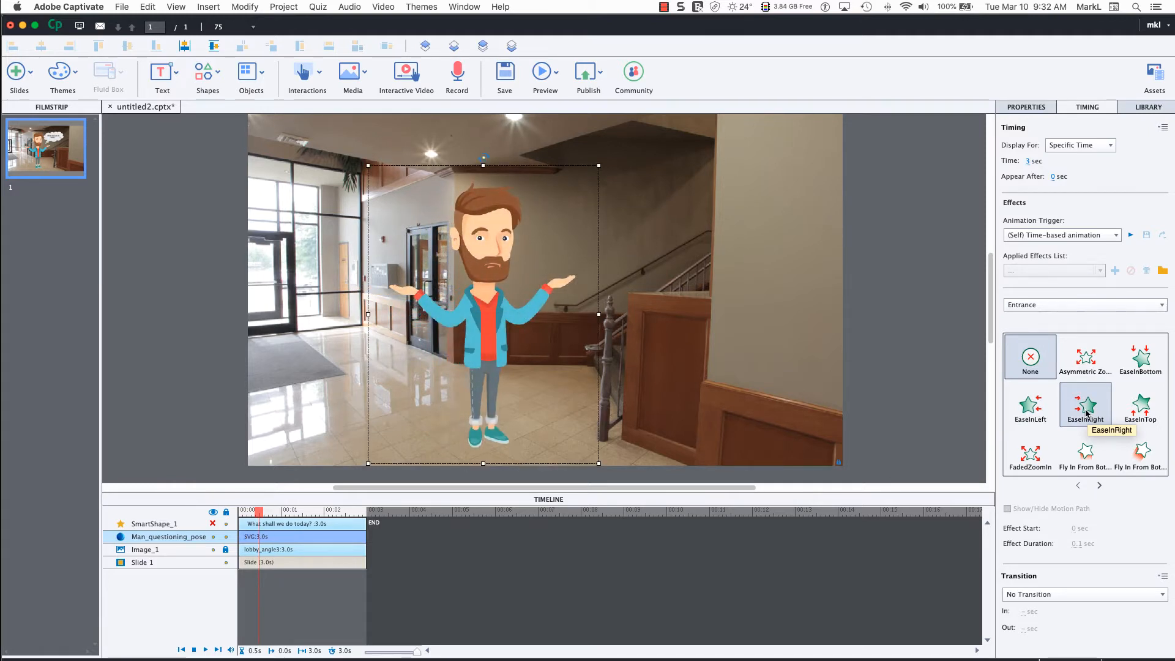
click(1099, 485)
click(1092, 466)
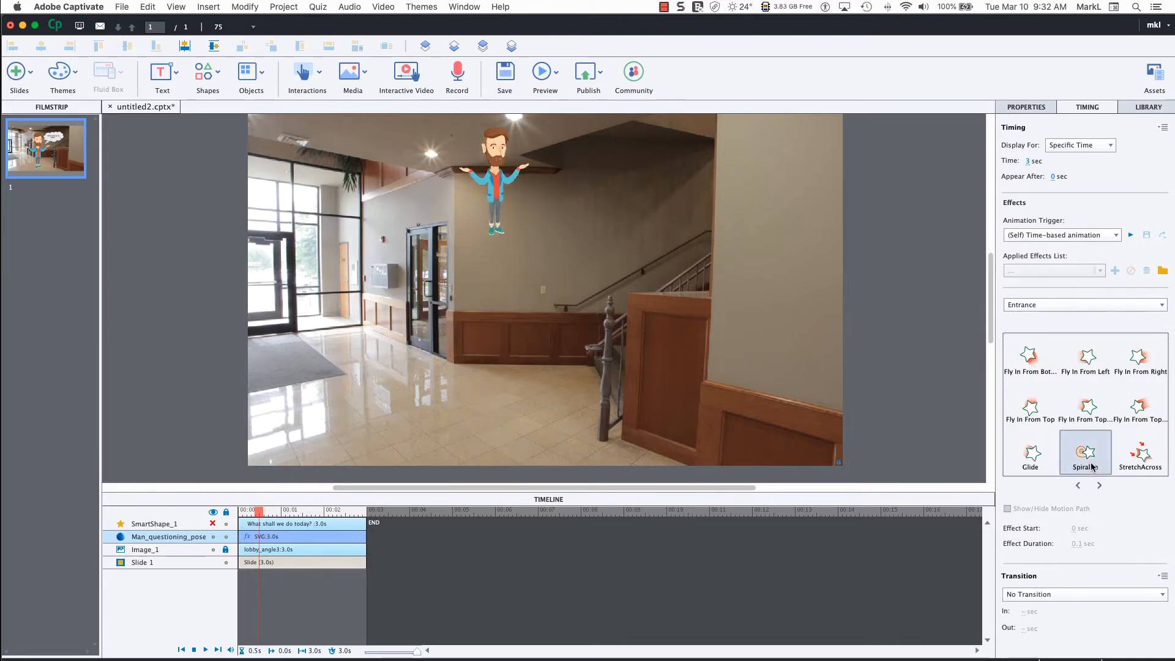
click(1092, 467)
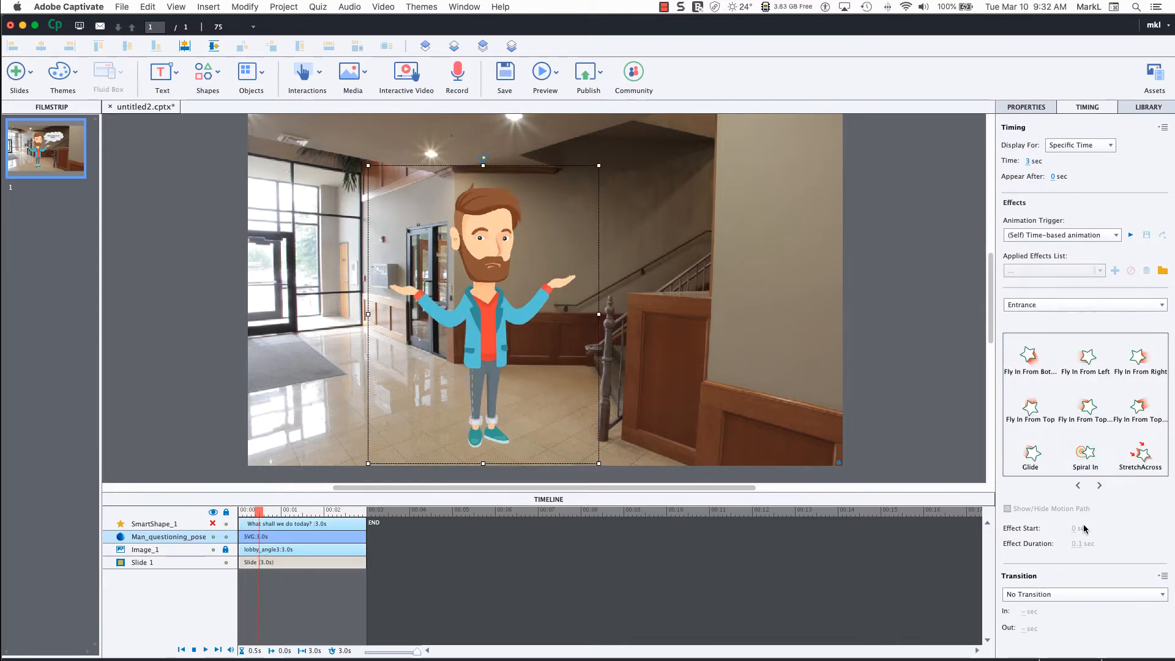
click(1087, 464)
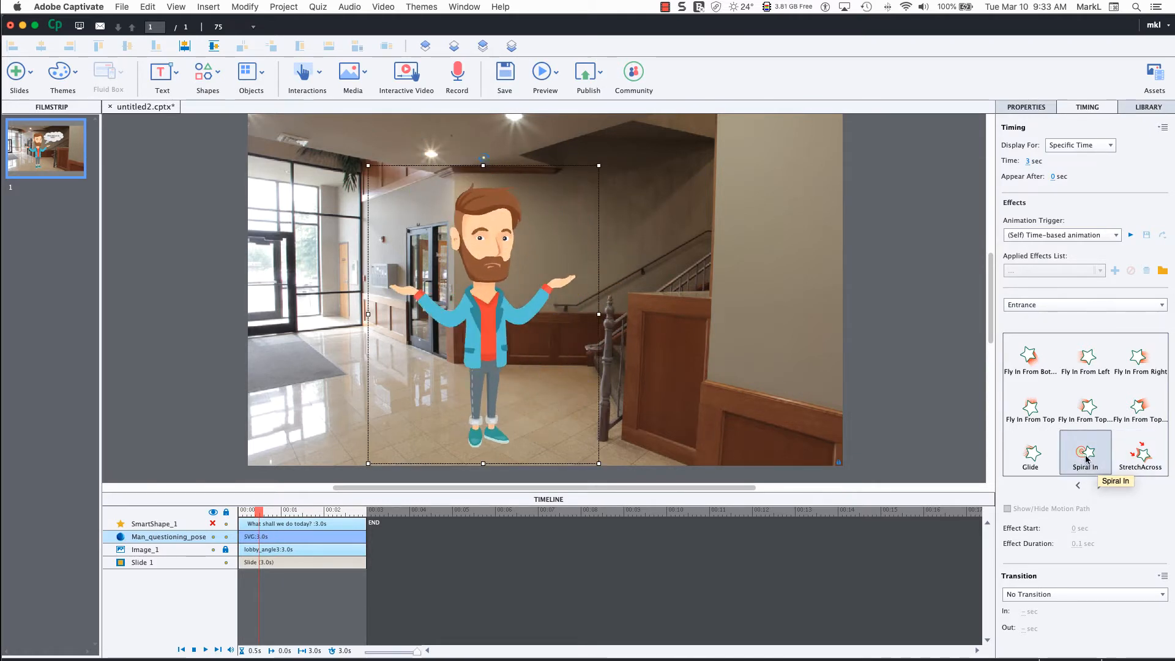
- Apply the Fly In From Left entrance effect to the man and play the slide
click(1086, 358)
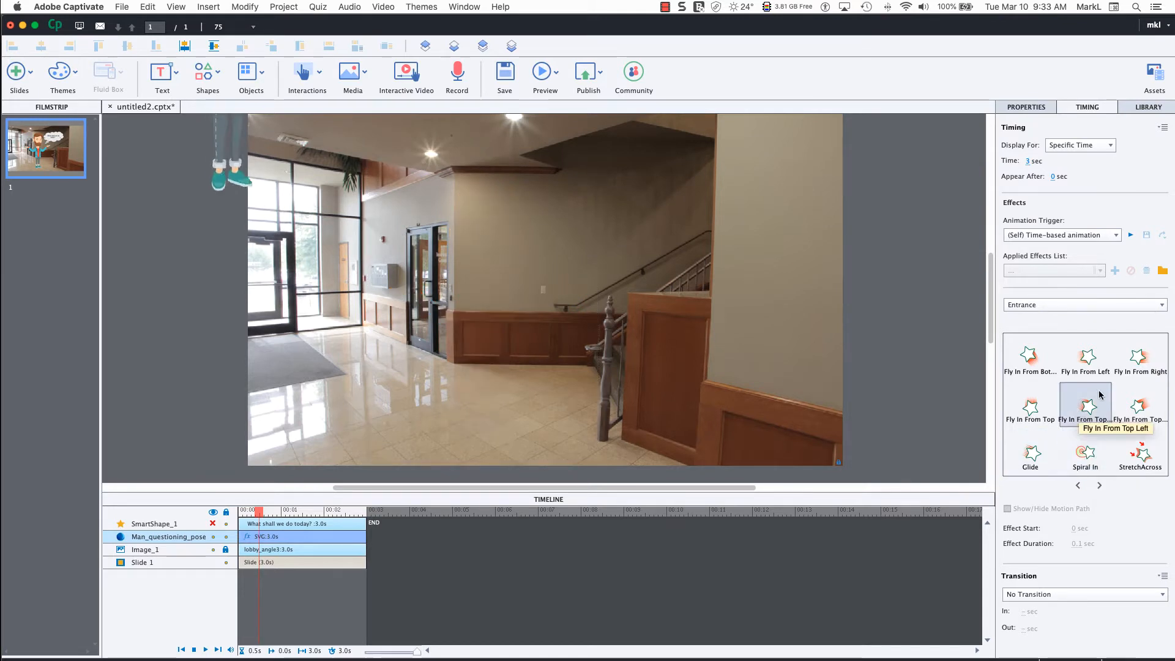
click(1085, 361)
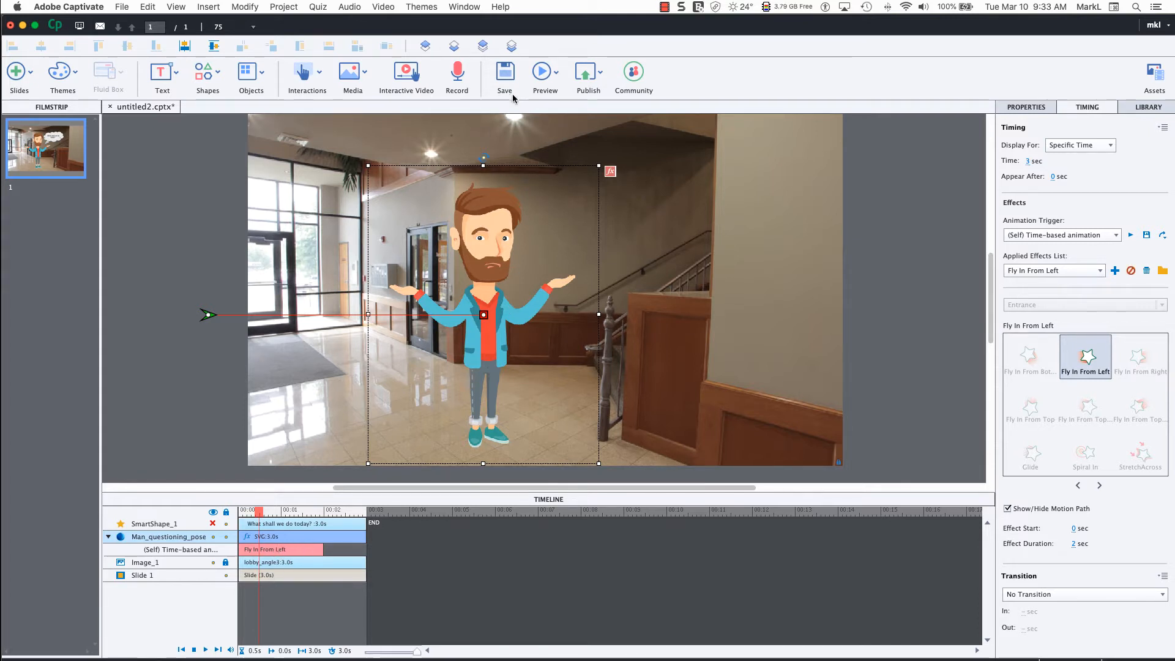
click(545, 70)
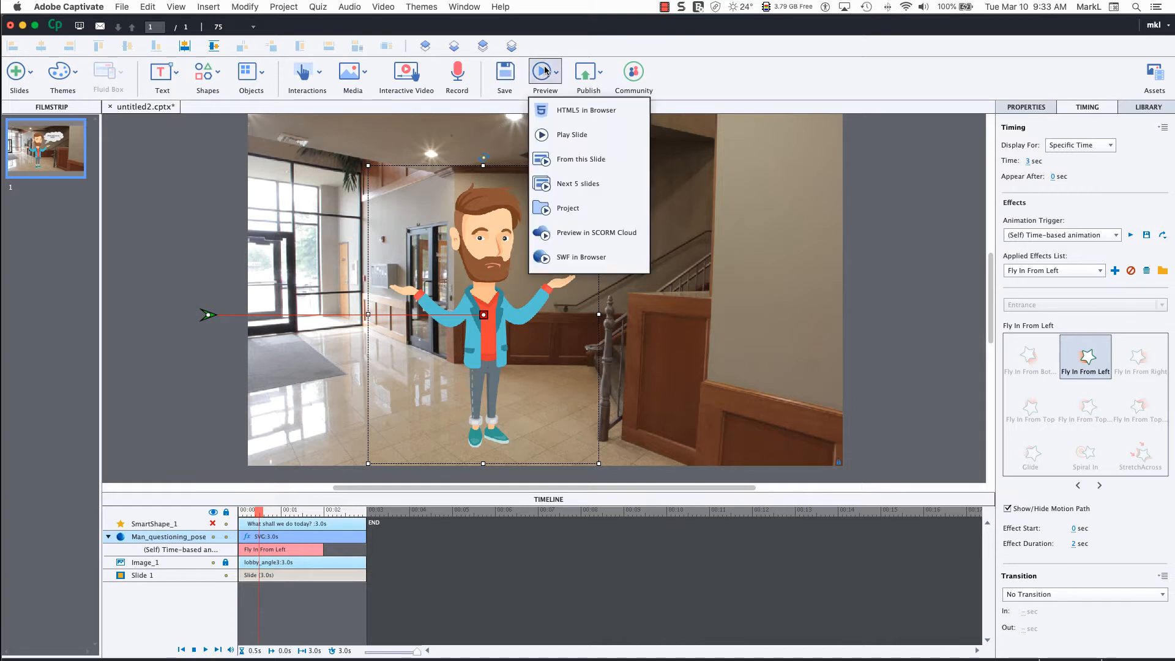
click(540, 136)
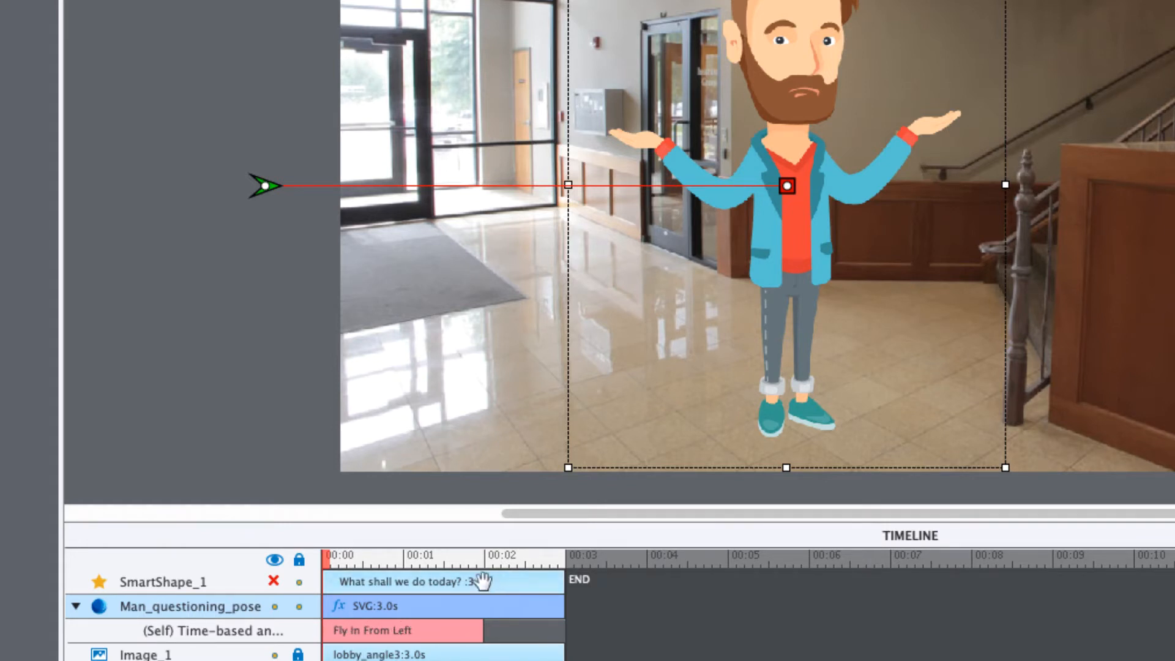
- Try 3-second and 1-second durations for the Fly In From Left effect on the timeline, and settle on 1.5 seconds
drag(483, 629, 563, 631)
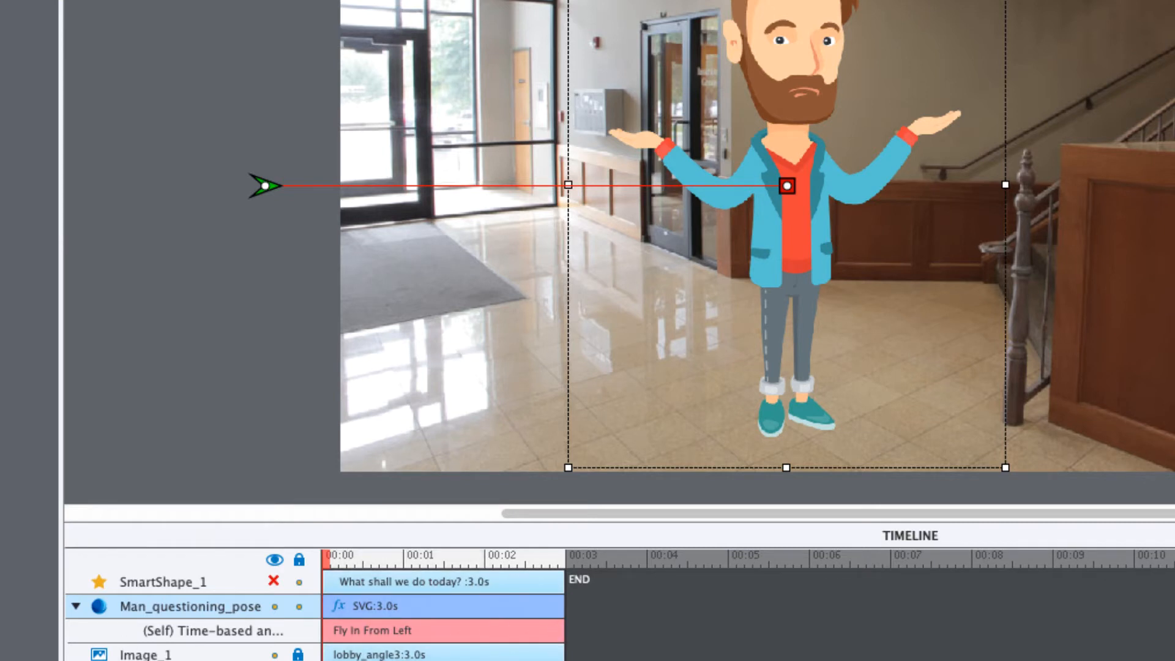
key(space)
drag(562, 635, 402, 636)
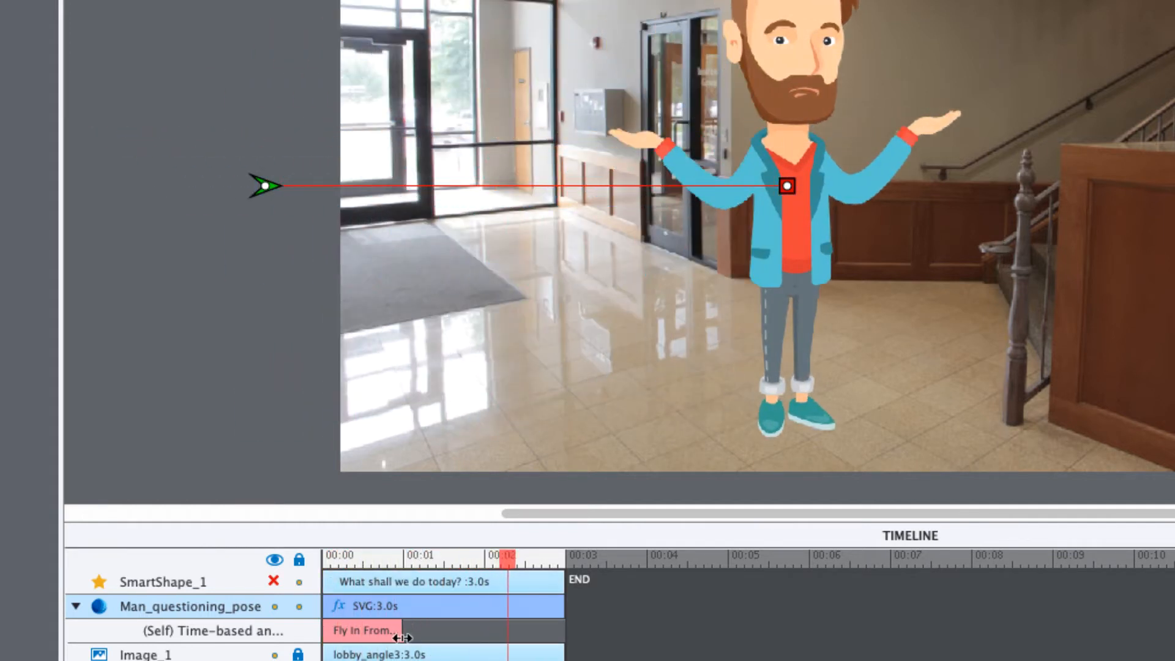
drag(401, 636, 438, 636)
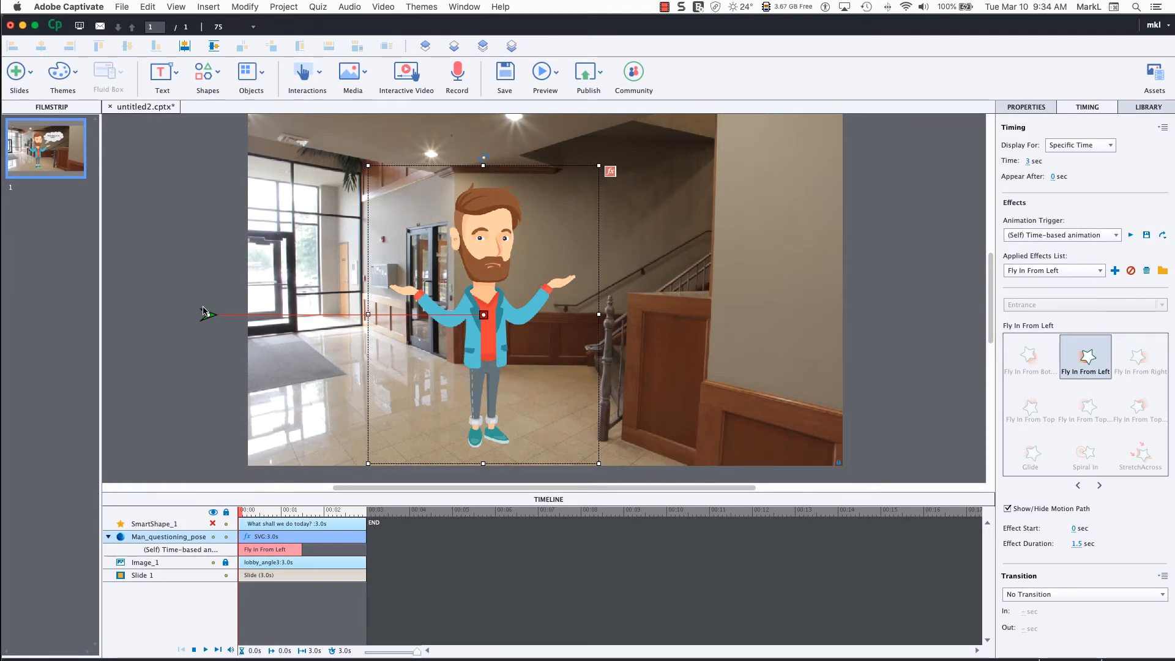
- Try starting the fly-in motion path at the glass entrance door and at the floor mat, playing the timeline to compare
drag(207, 315, 278, 259)
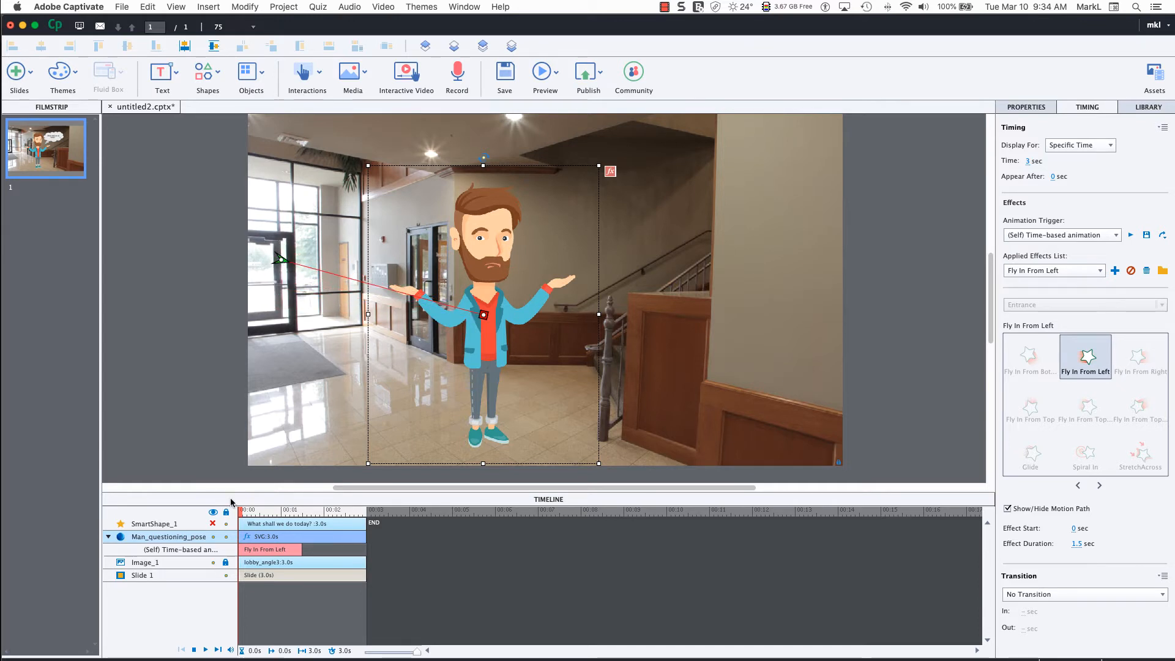
click(206, 650)
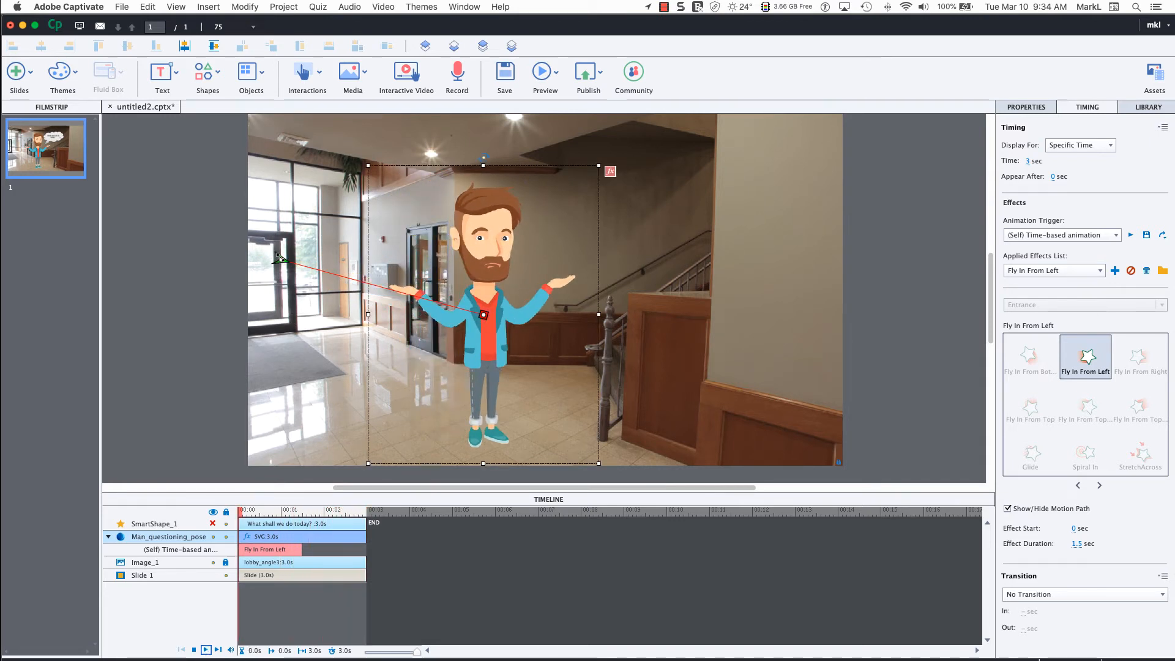
drag(280, 258, 267, 373)
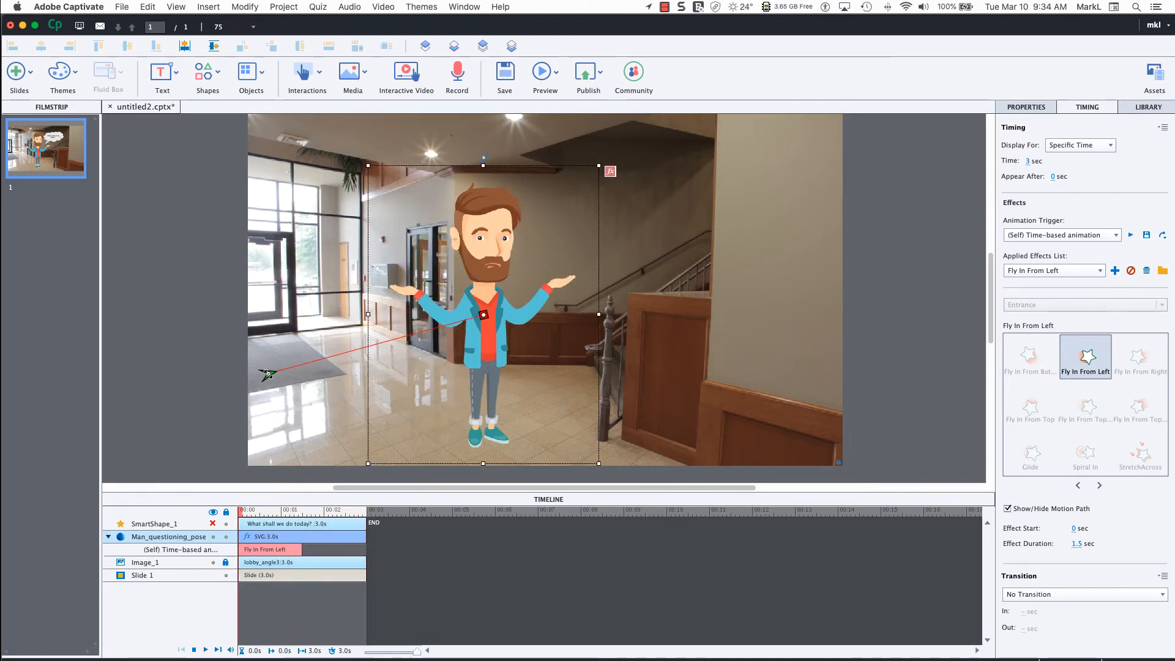
click(207, 649)
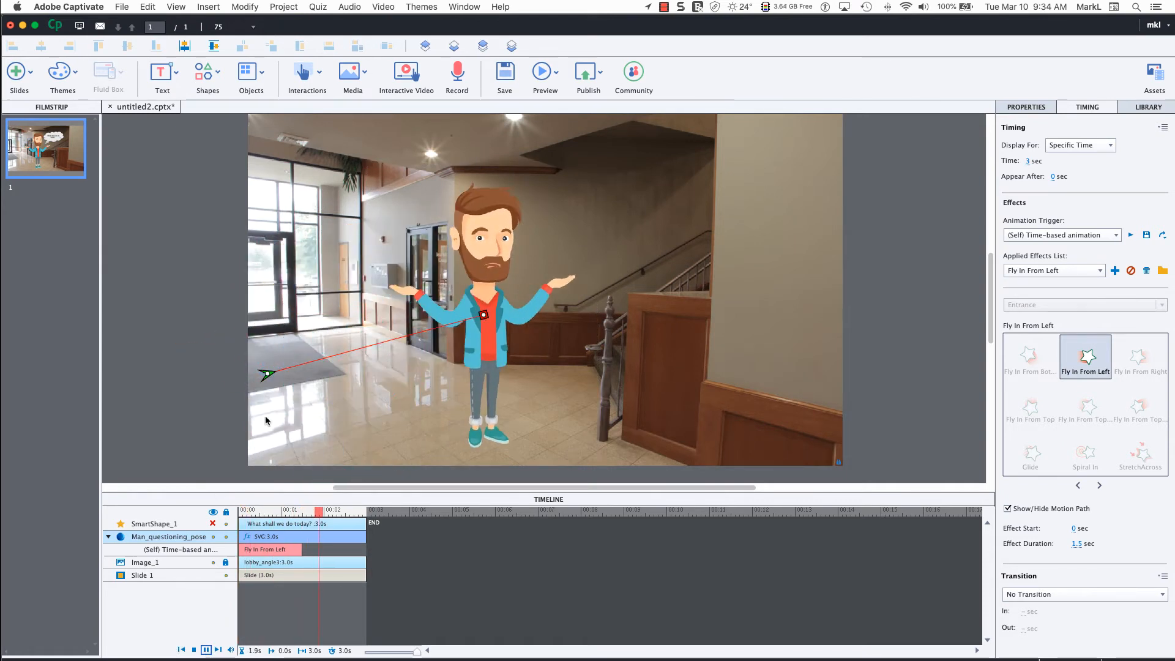
- Move the motion path's start point off the slide beyond the entrance door, above the end point's height, and play the timeline
drag(269, 312, 163, 255)
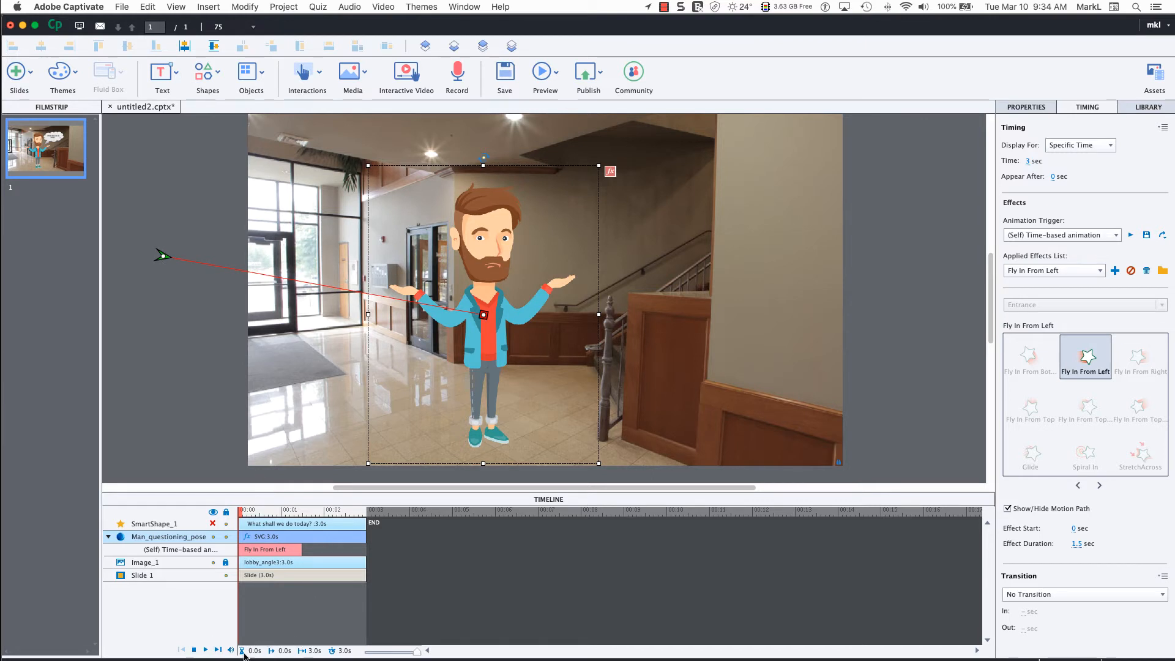
click(205, 650)
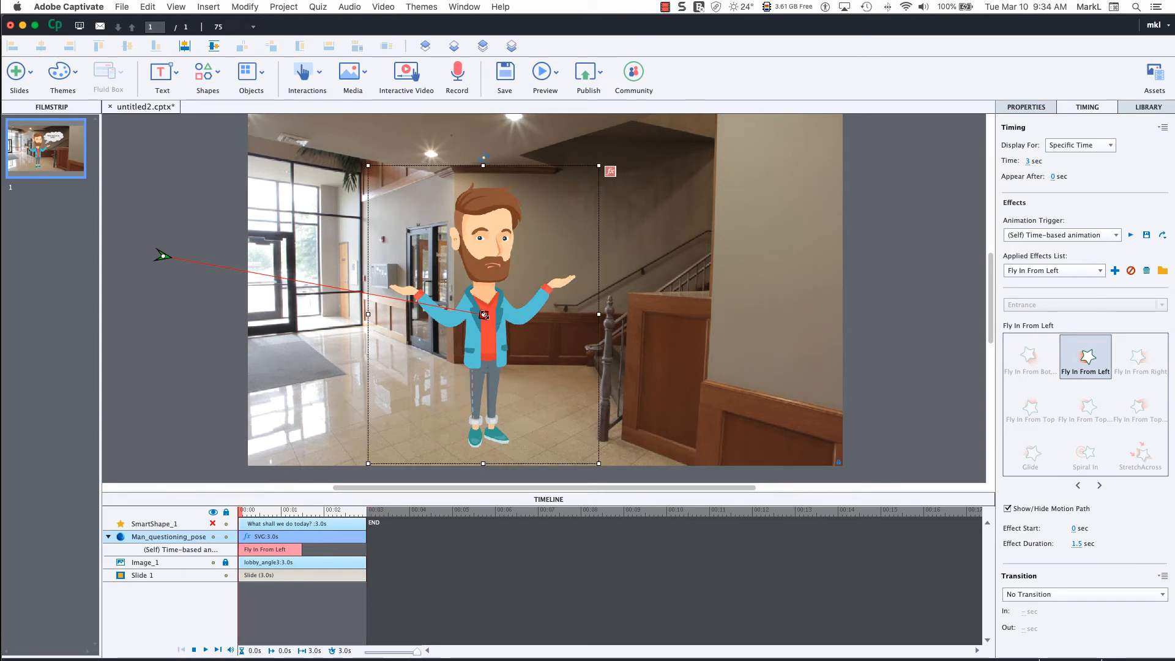
- Try ending the motion path at the inner glass doors, play the timeline, and return the end point to the man's torso
drag(484, 315, 409, 314)
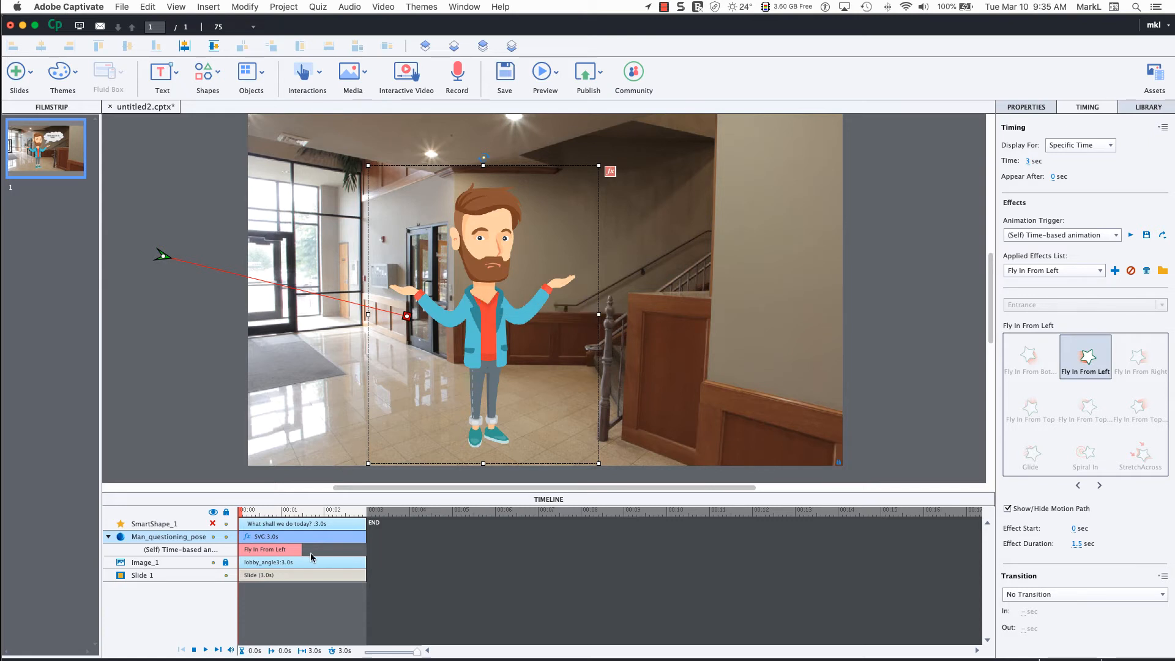
click(206, 650)
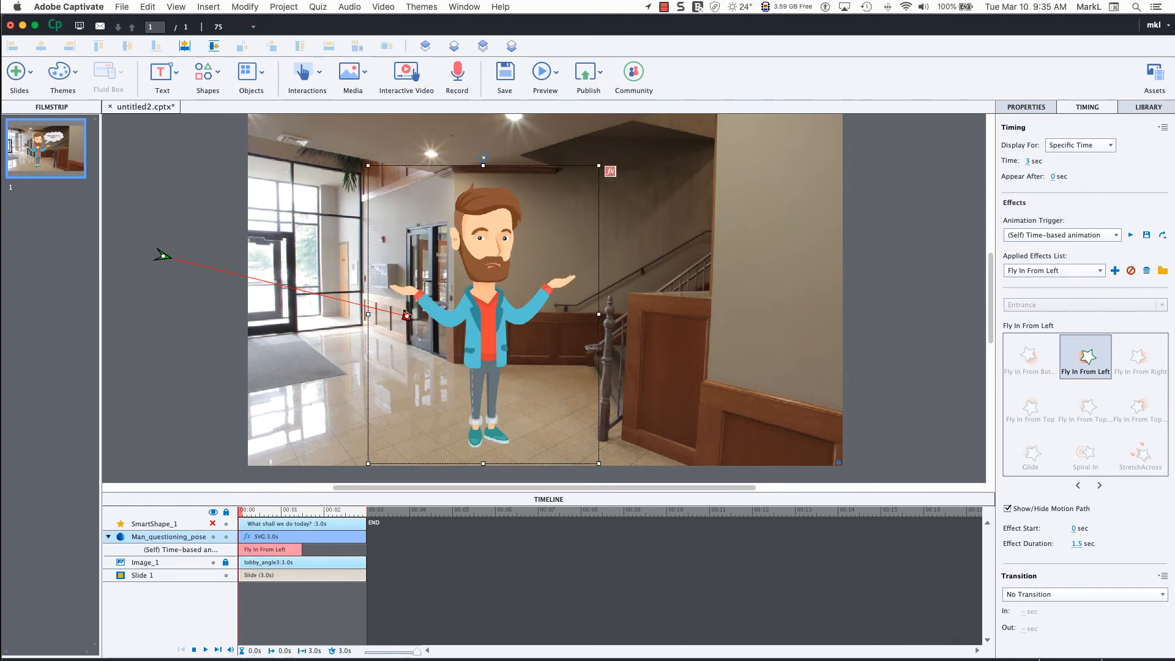
drag(407, 315, 485, 325)
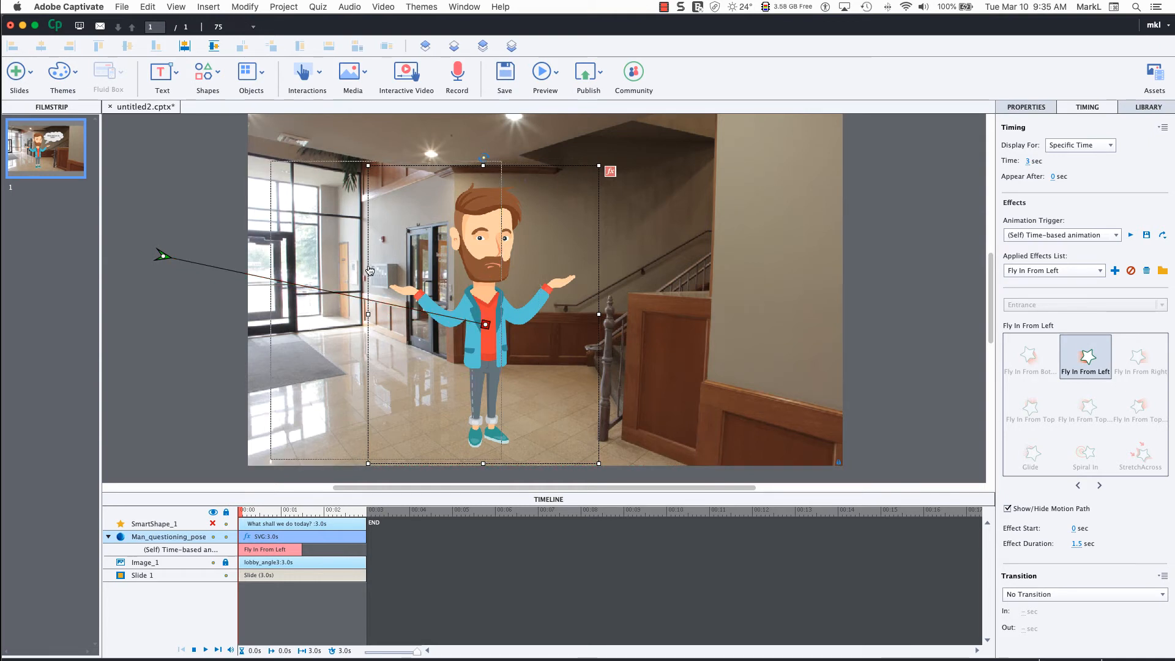
- Shift the man and his motion path slightly down and to the left, and preview the project as HTML5 in the browser
drag(482, 279, 474, 292)
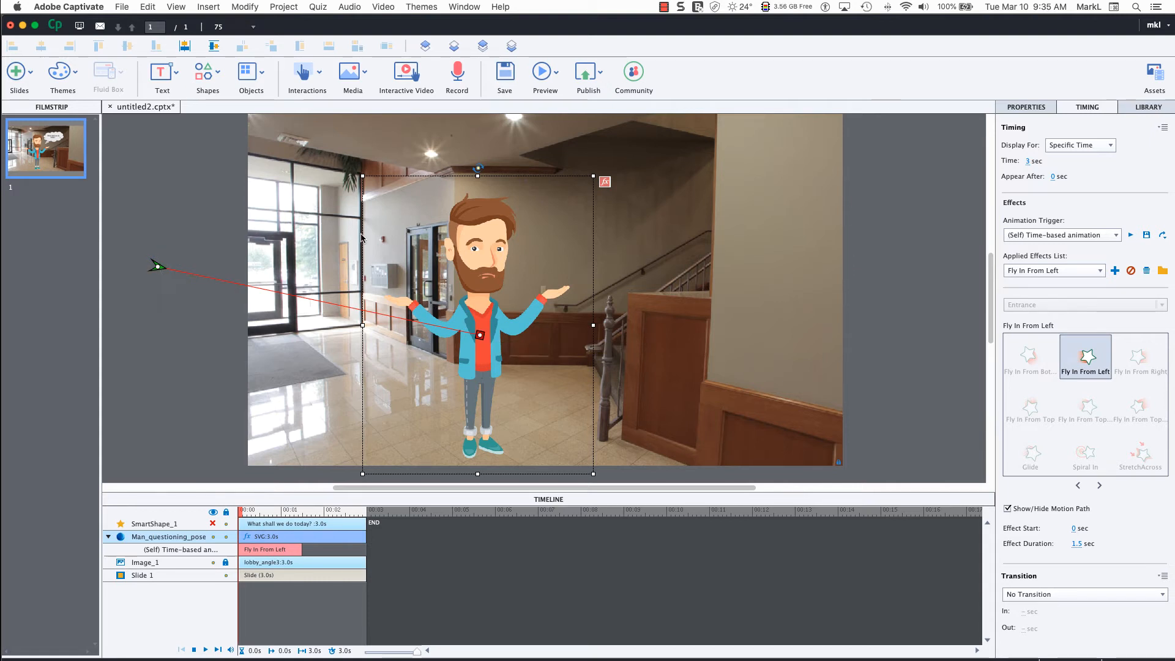
click(547, 74)
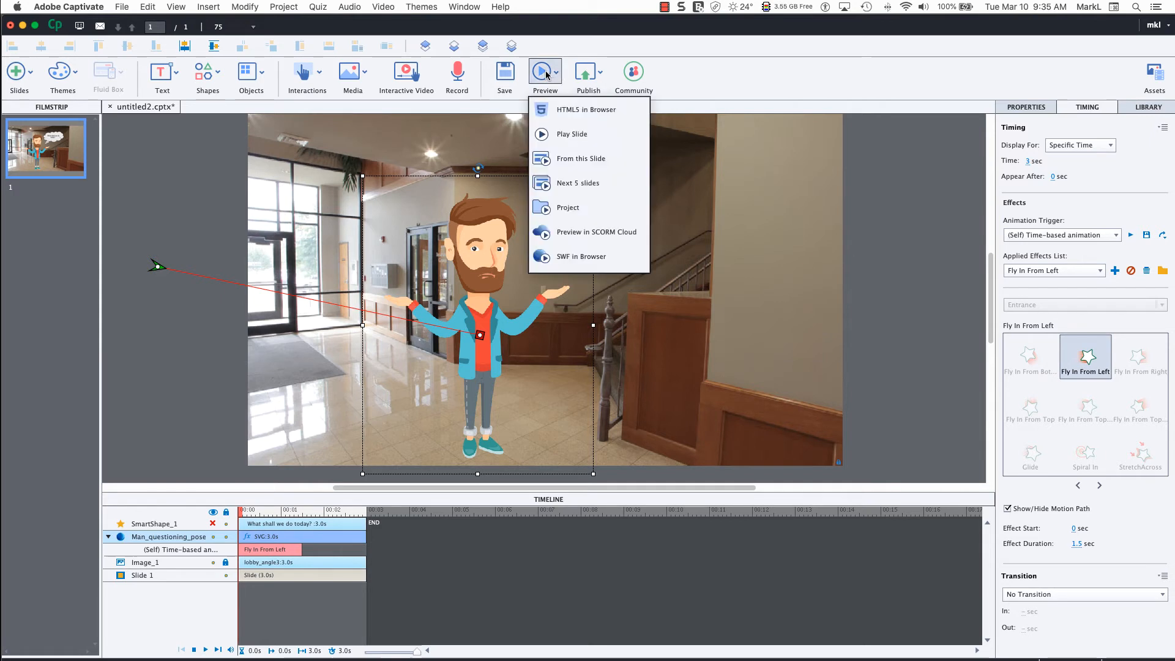
click(552, 112)
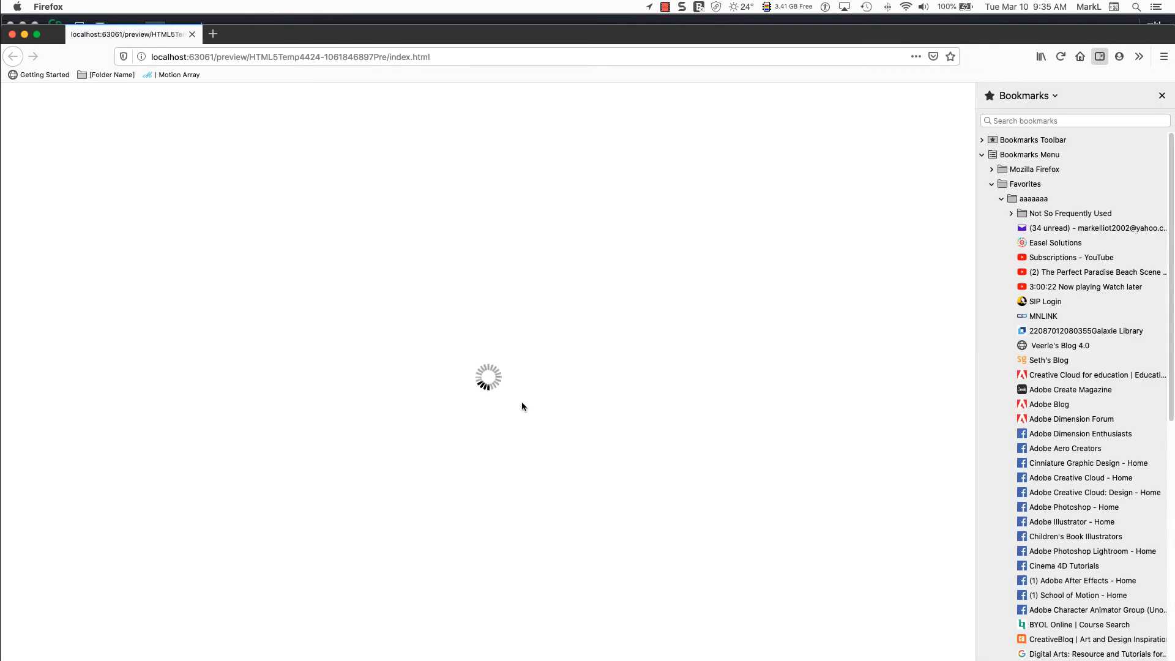
- Play the HTML5 preview and close its browser windows, and nudge the man with his motion path slightly up and to the right
click(485, 323)
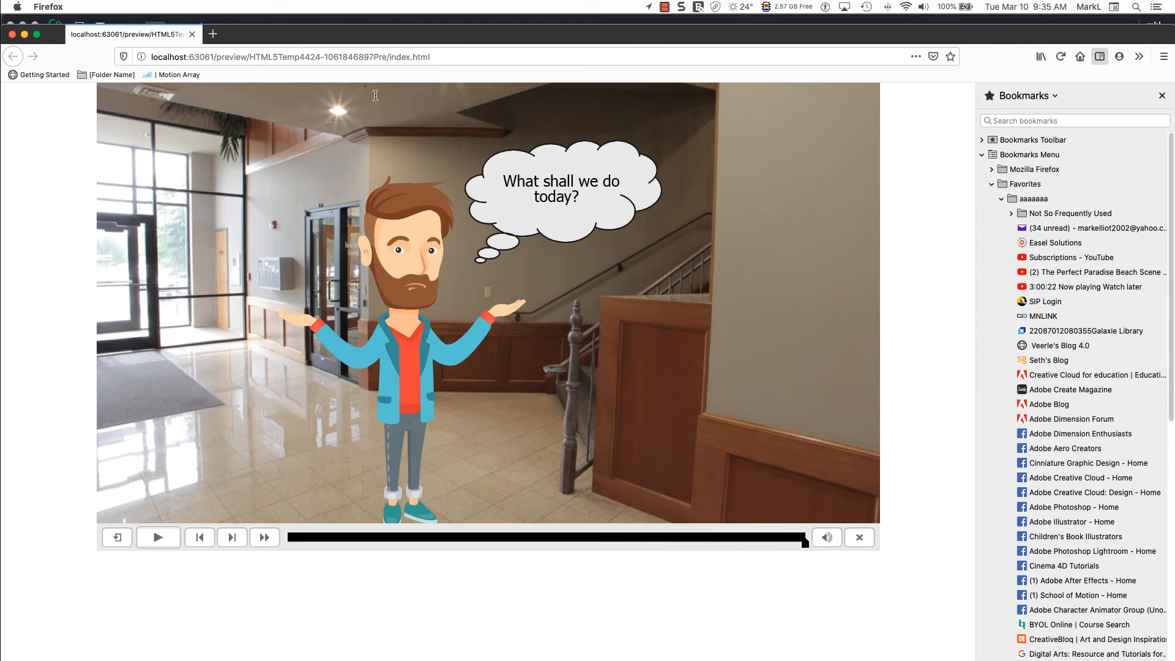
click(13, 35)
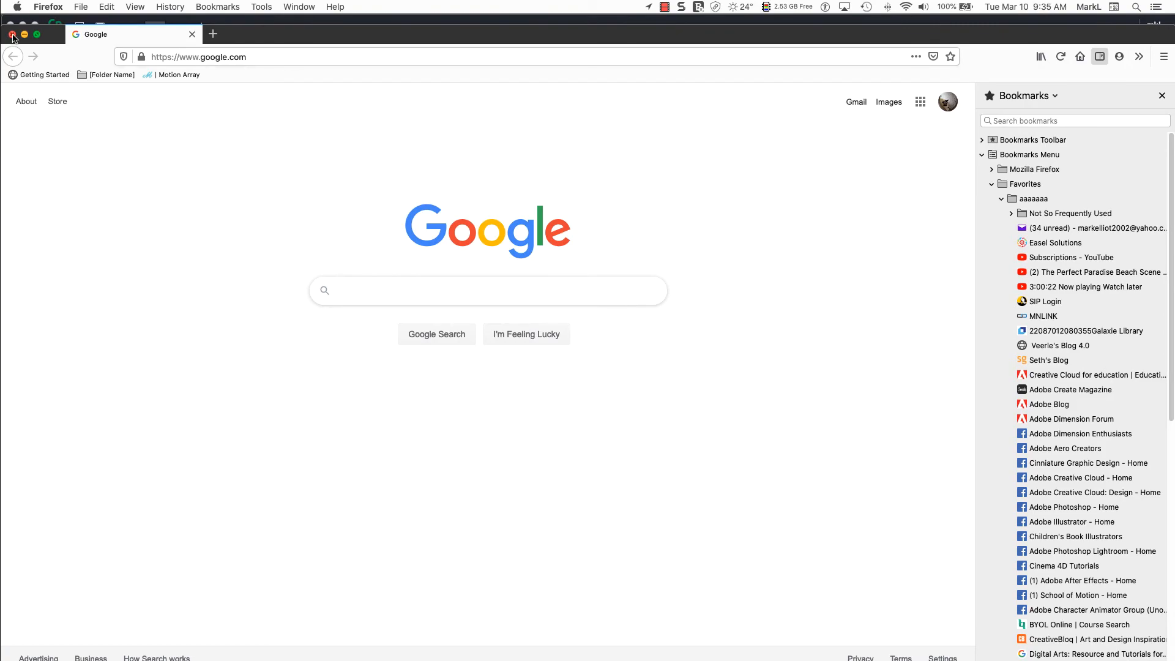
click(12, 35)
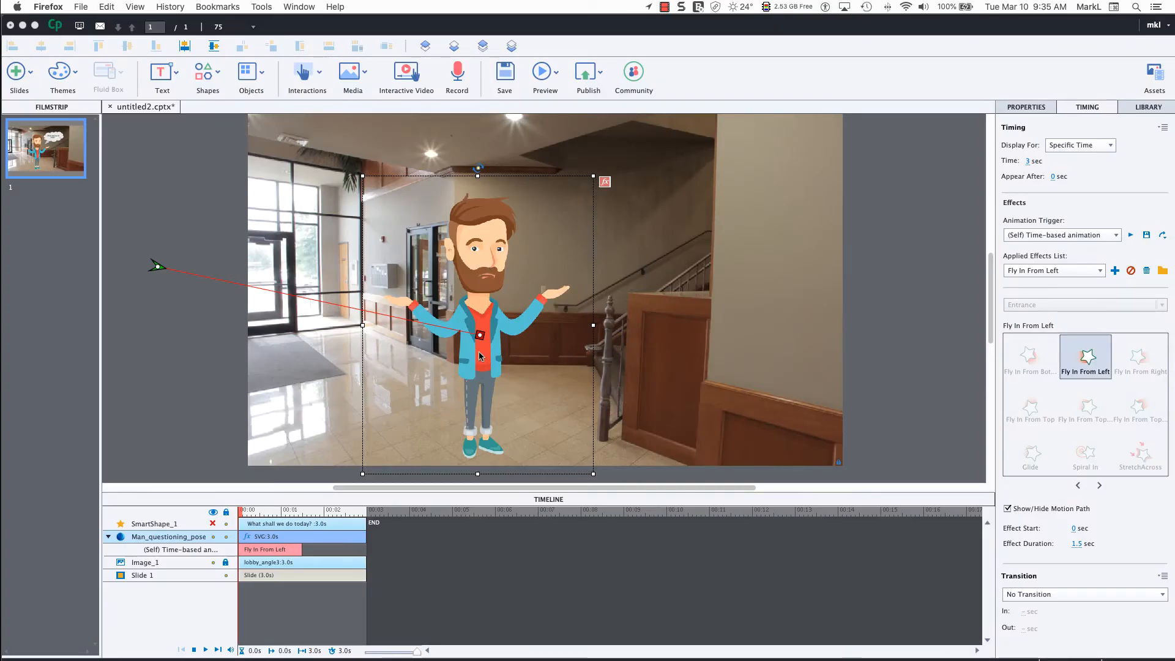
drag(480, 355, 484, 344)
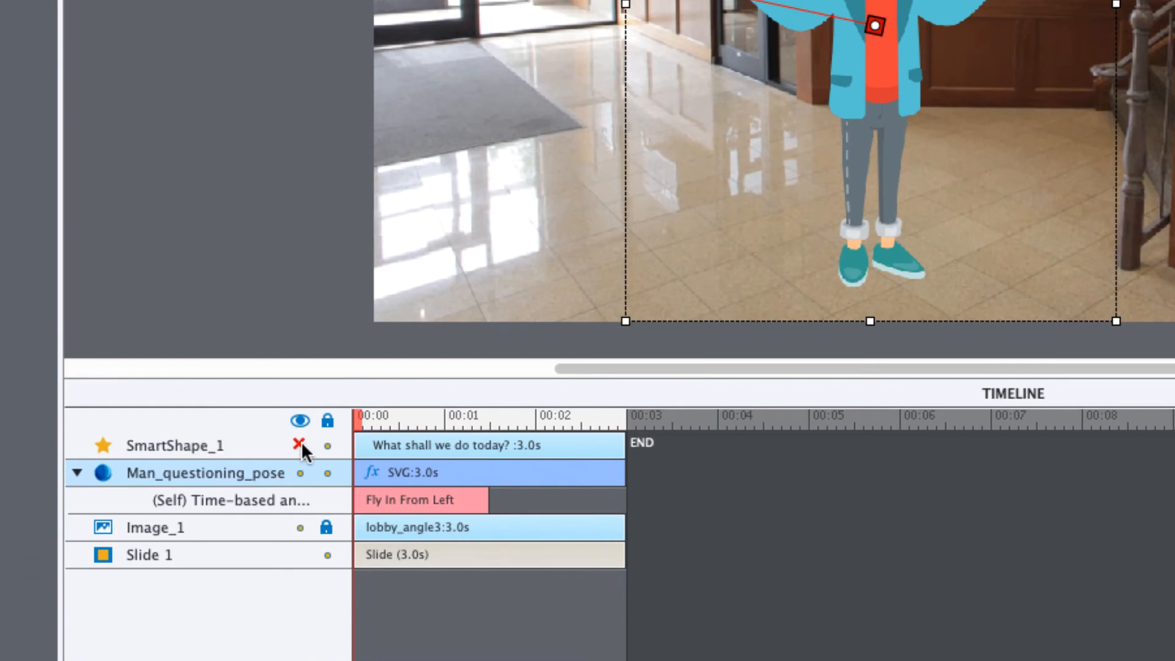
- Show the hidden thought bubble and trim its timeline start so it appears after 1.5 seconds, and play the timeline
click(199, 439)
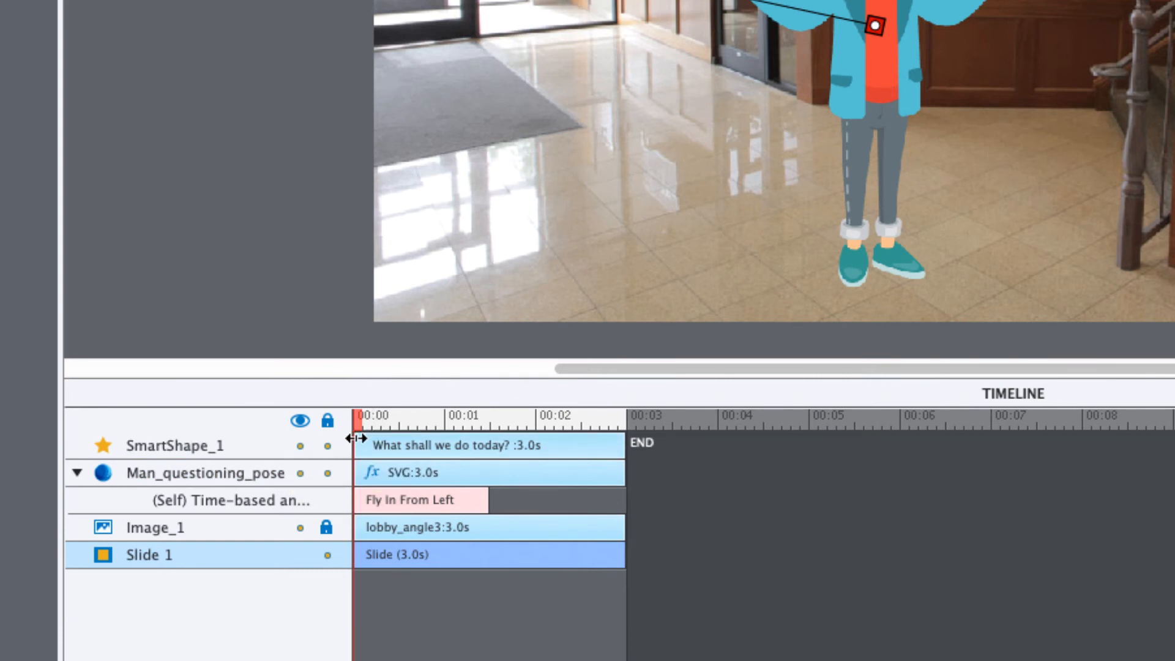
drag(356, 438, 498, 458)
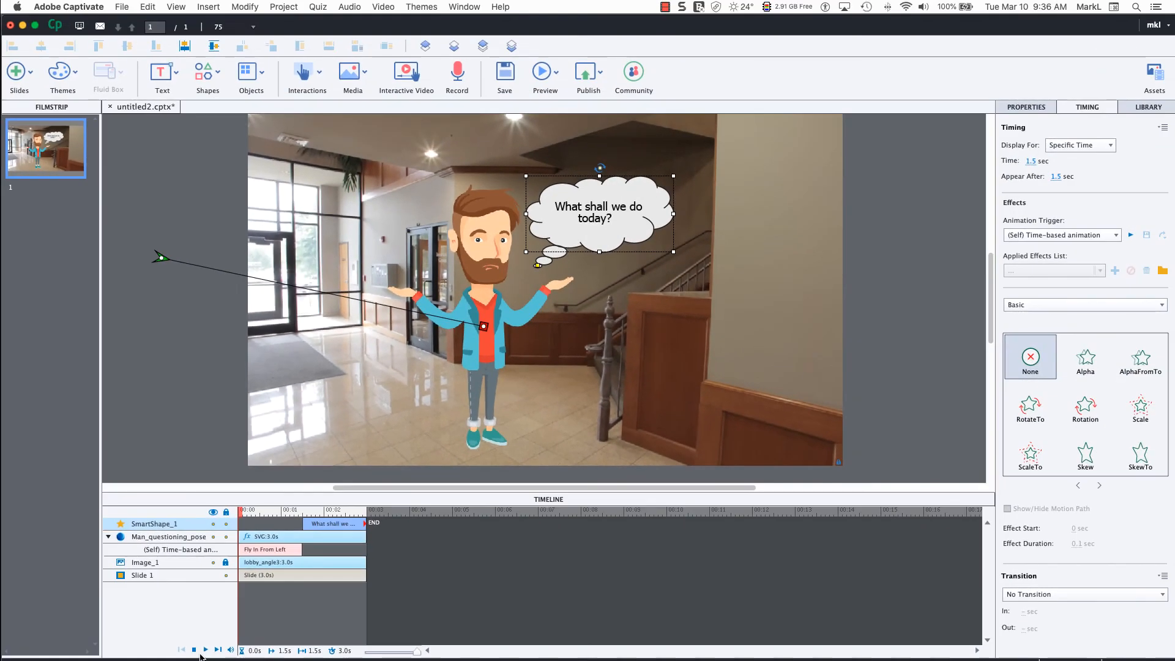
click(205, 650)
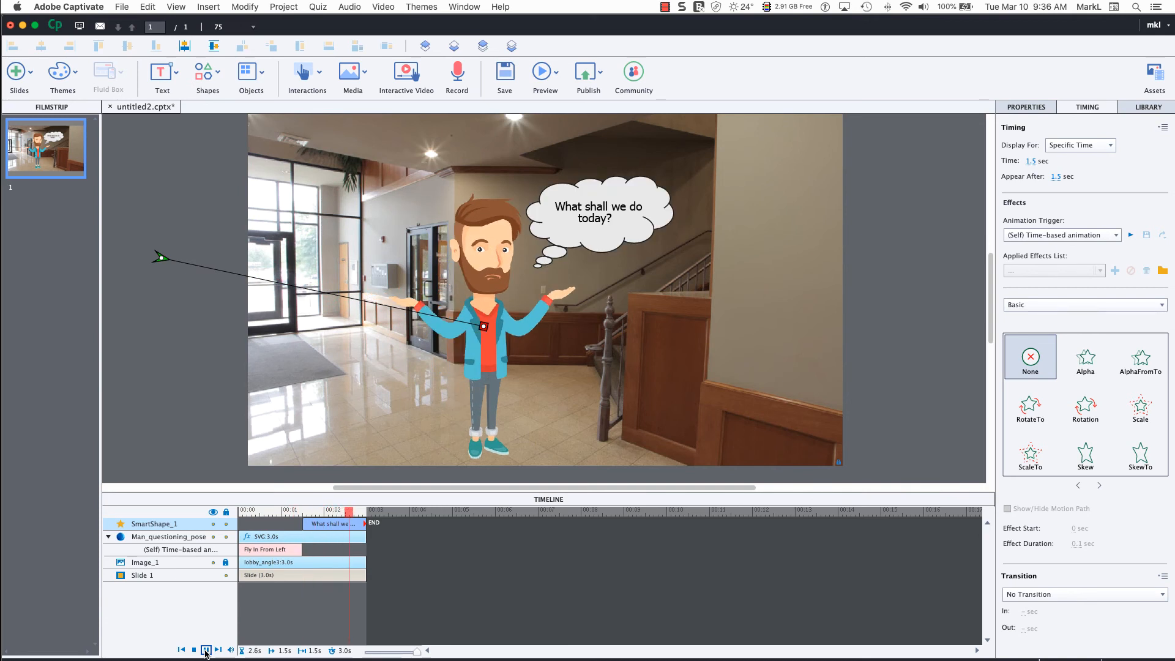
click(205, 650)
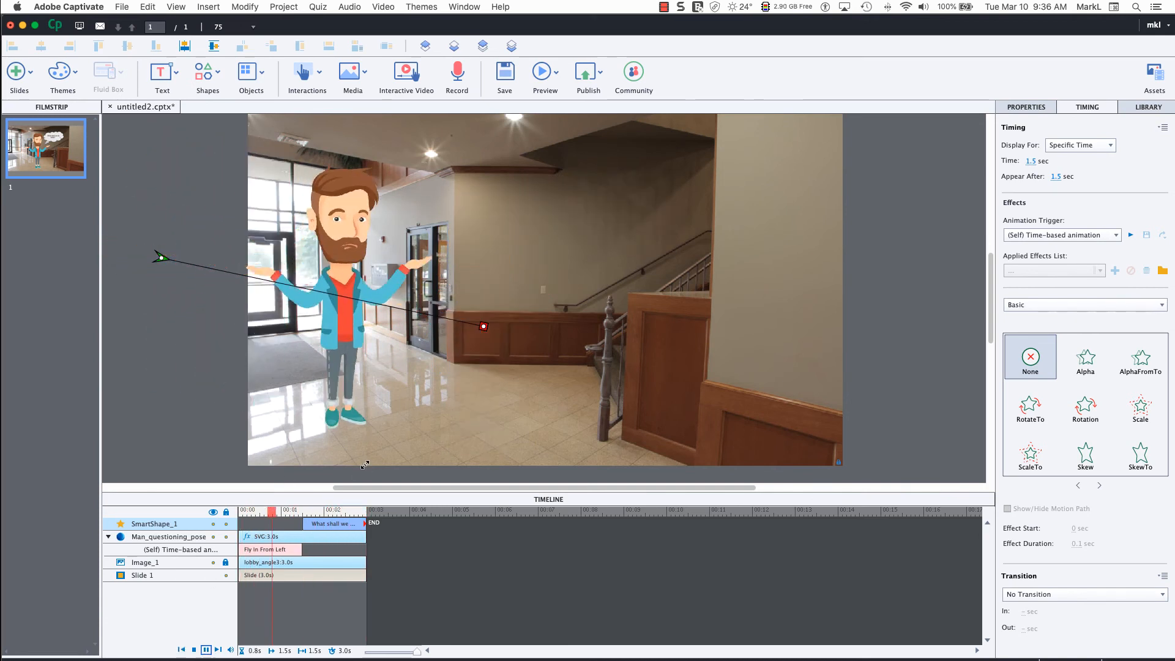
- Preview the project as HTML5 in the browser, play it through, and close the preview
click(542, 72)
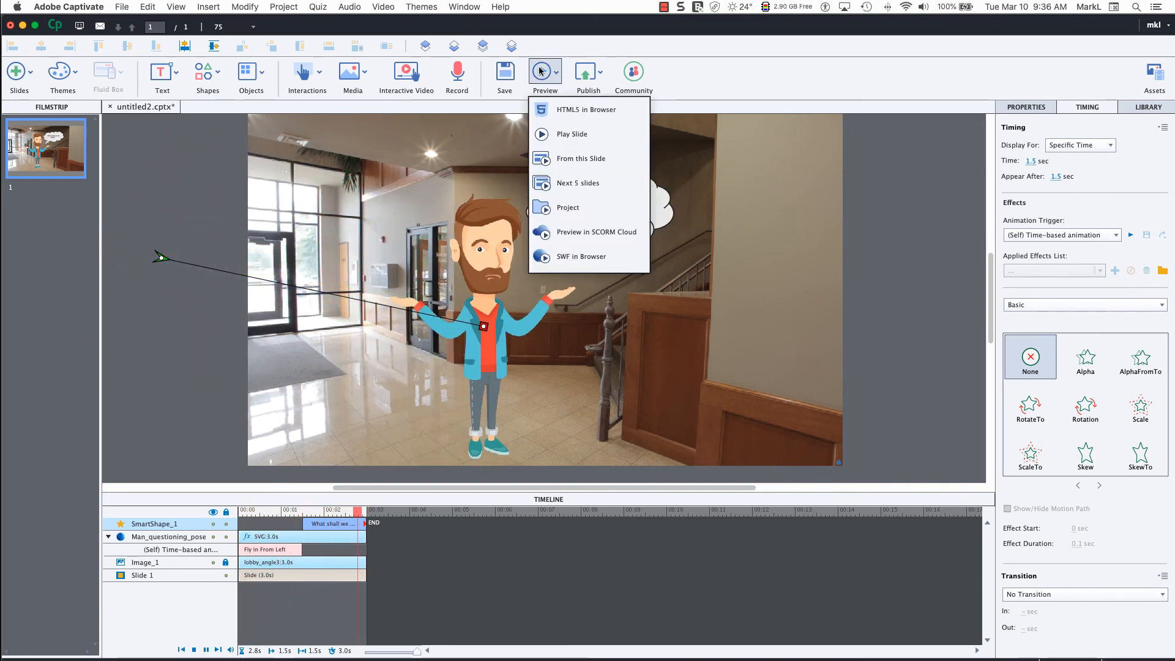
click(561, 114)
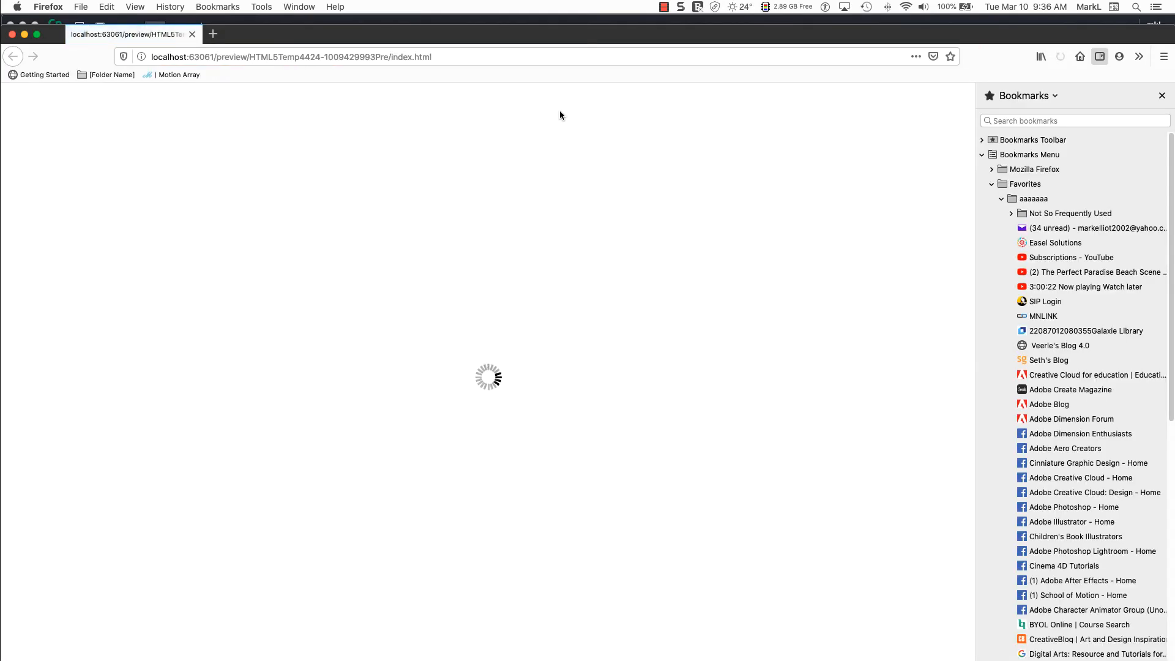
click(493, 300)
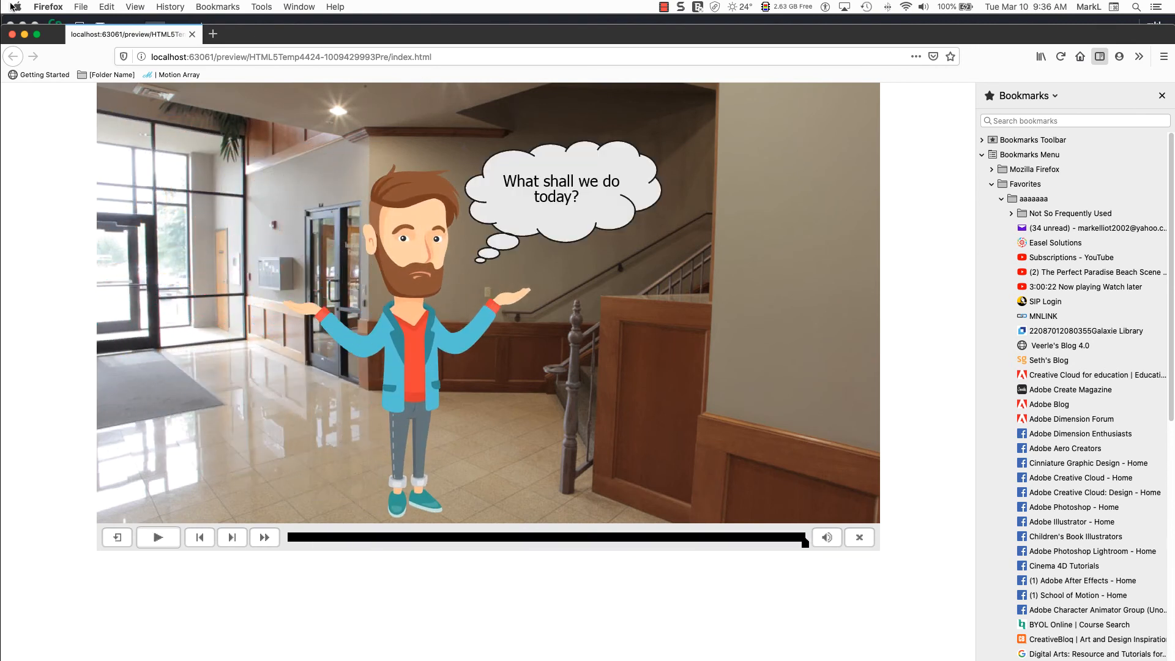
click(11, 35)
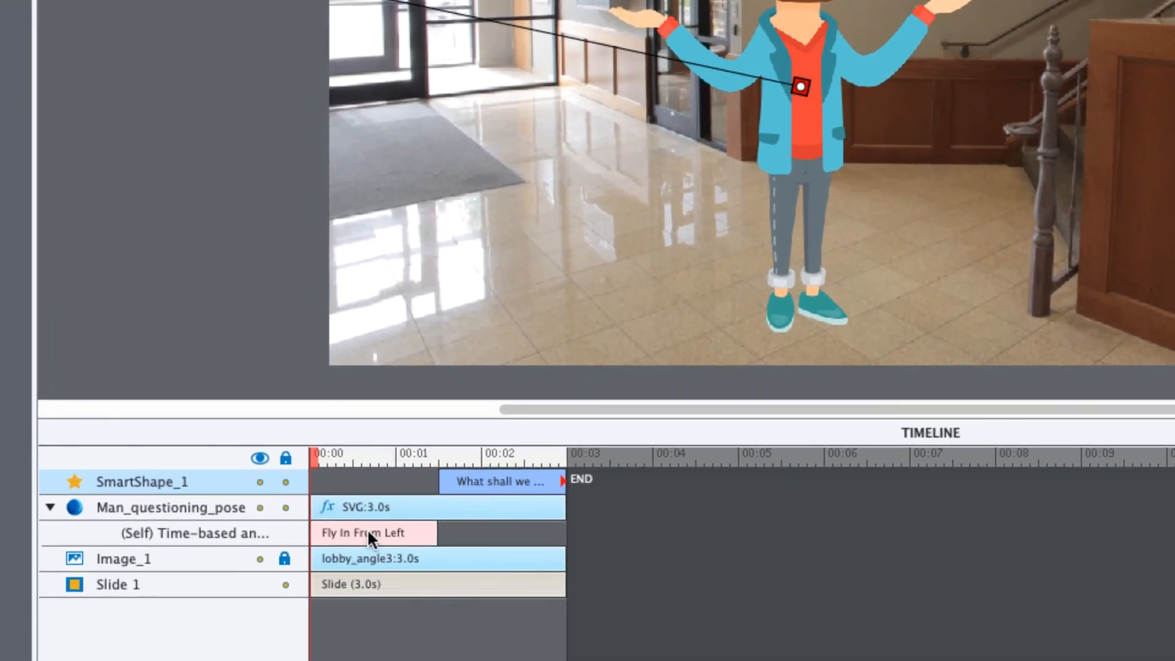
- Trim the man's timeline start to 0.6 seconds, align the Fly In From Left effect with that start, and play the timeline
drag(368, 531, 418, 532)
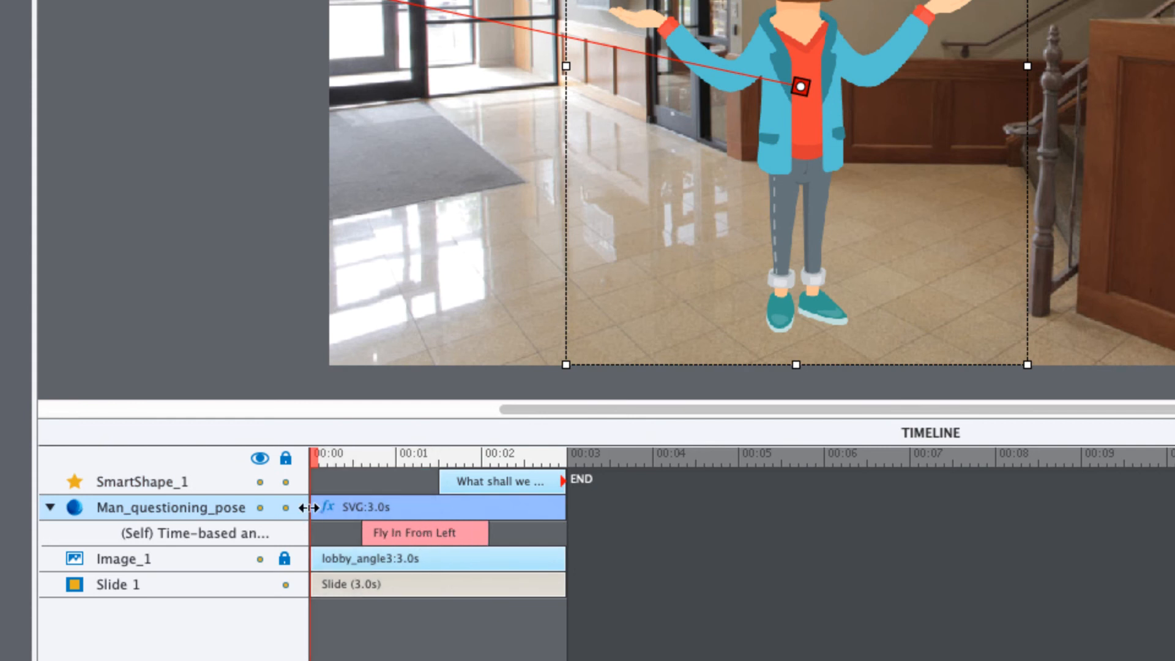
drag(318, 511, 370, 513)
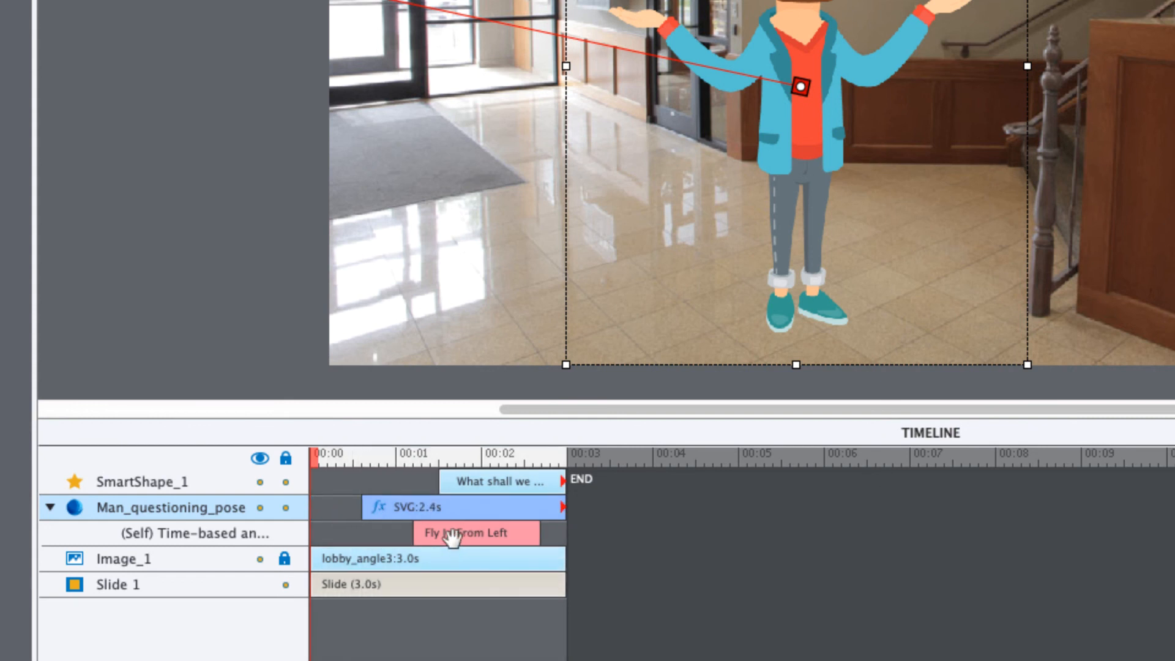
drag(451, 533, 398, 537)
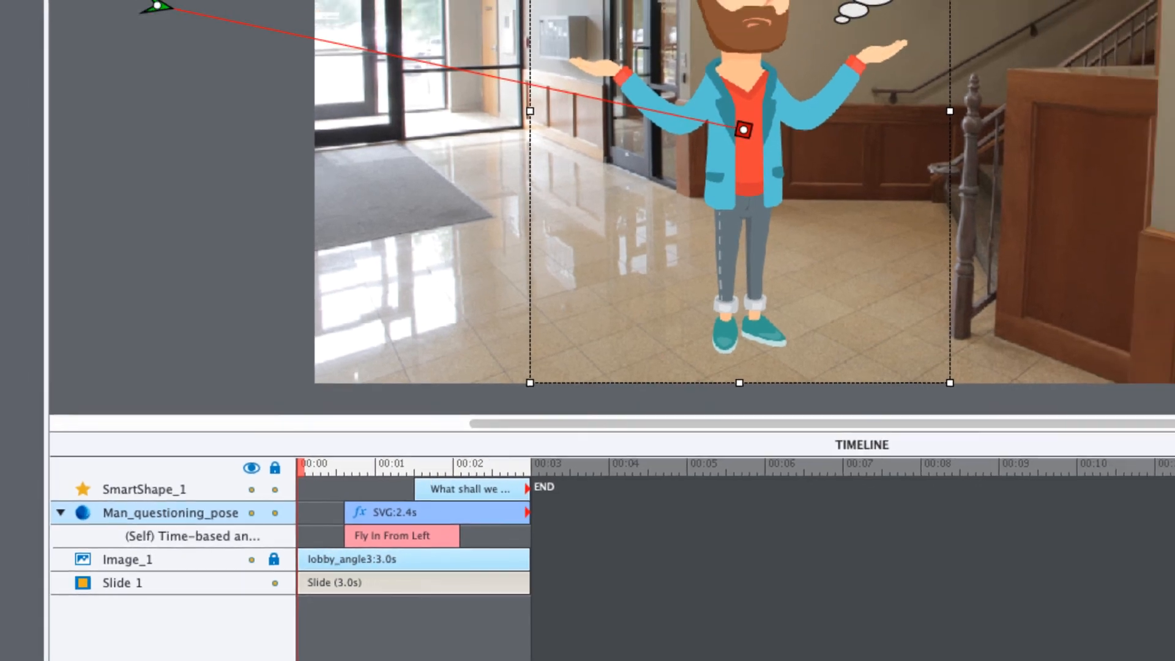
click(205, 650)
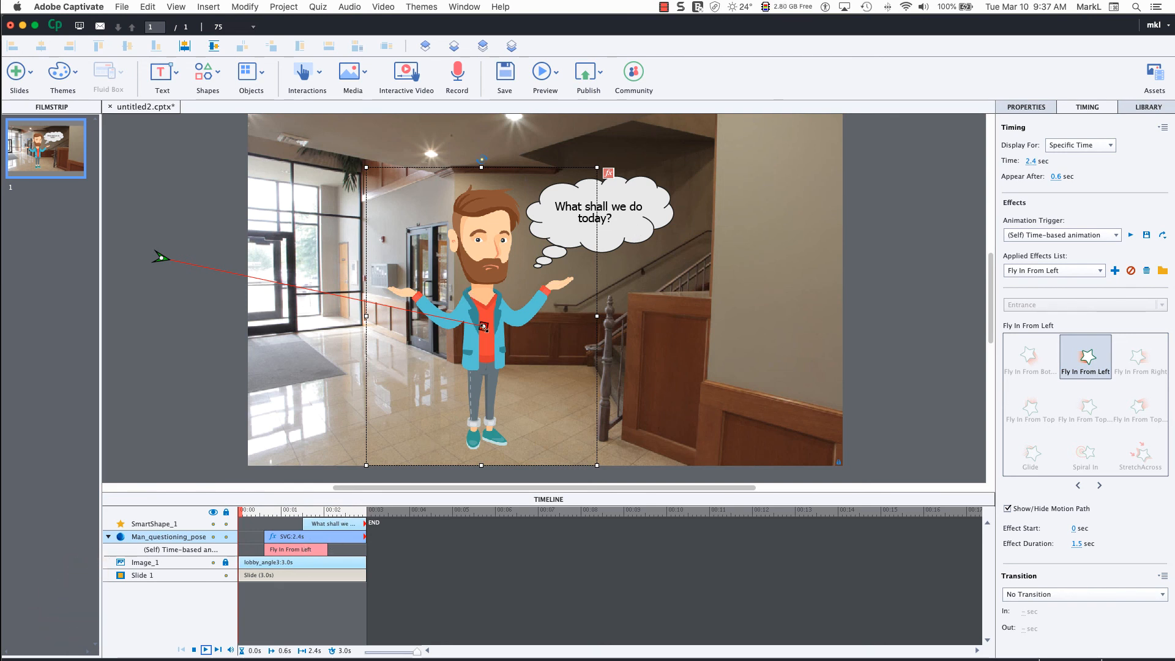
click(664, 8)
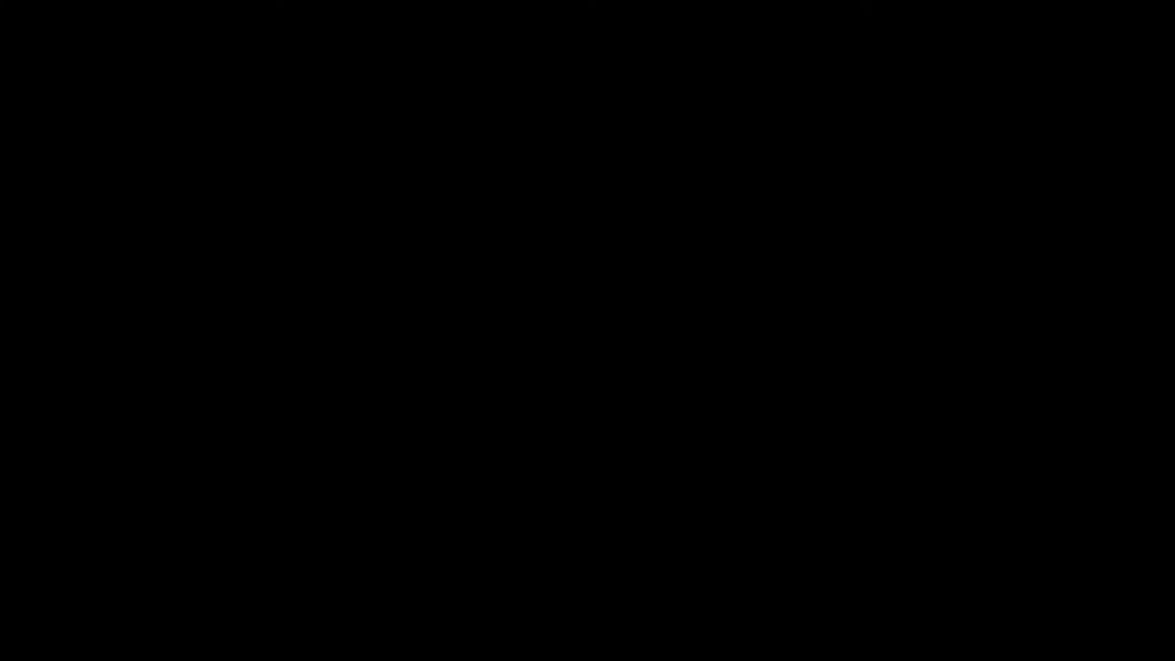